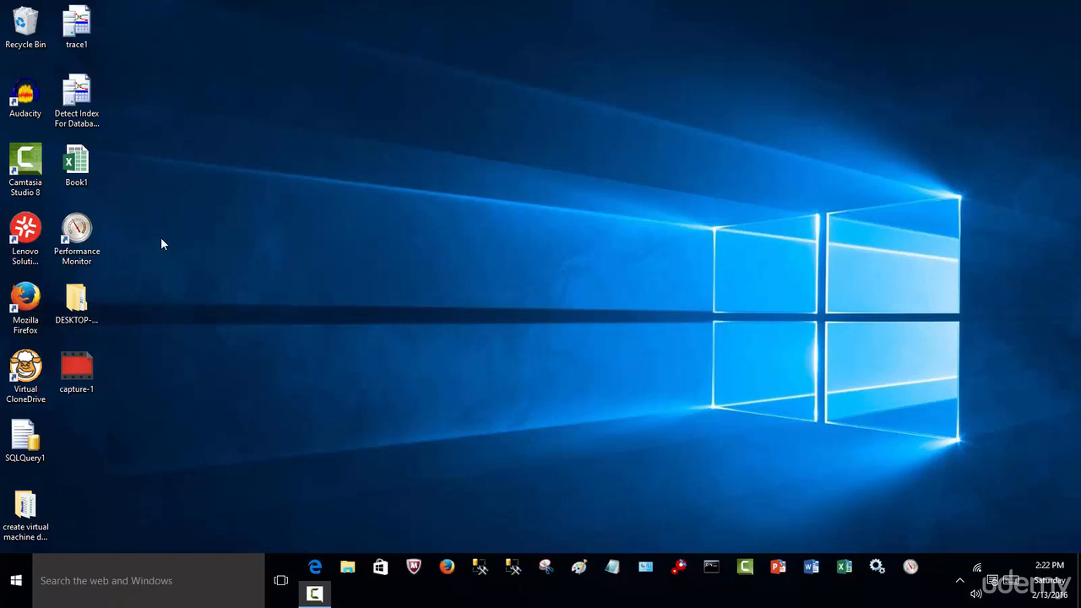
Open Performance Monitor maximized and display the contents of the user-defined SQL Counters data collector set.
double_click(82, 239)
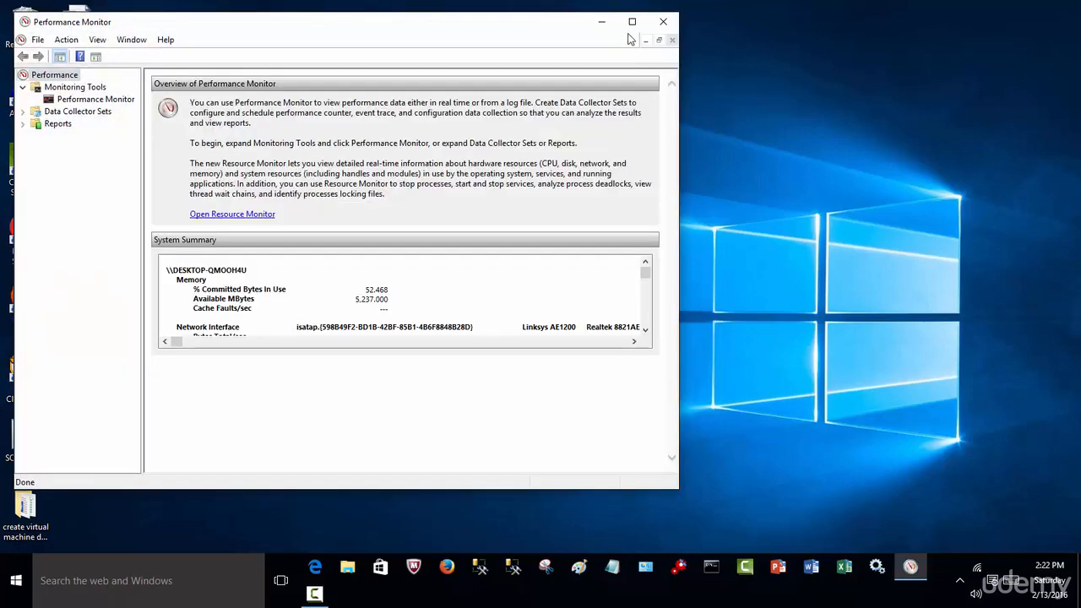
left_click(632, 22)
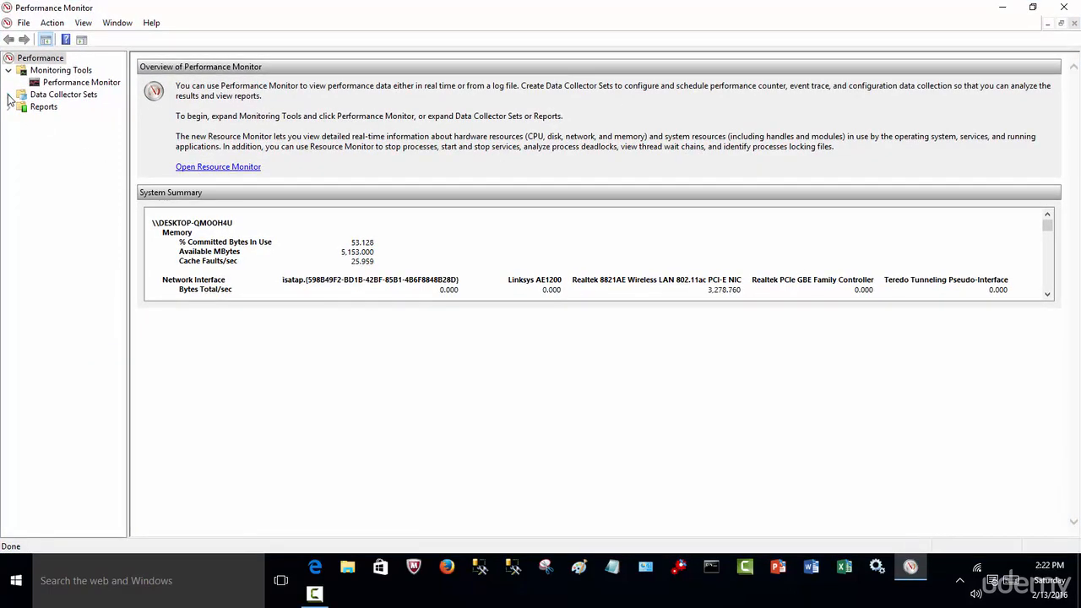
left_click(9, 95)
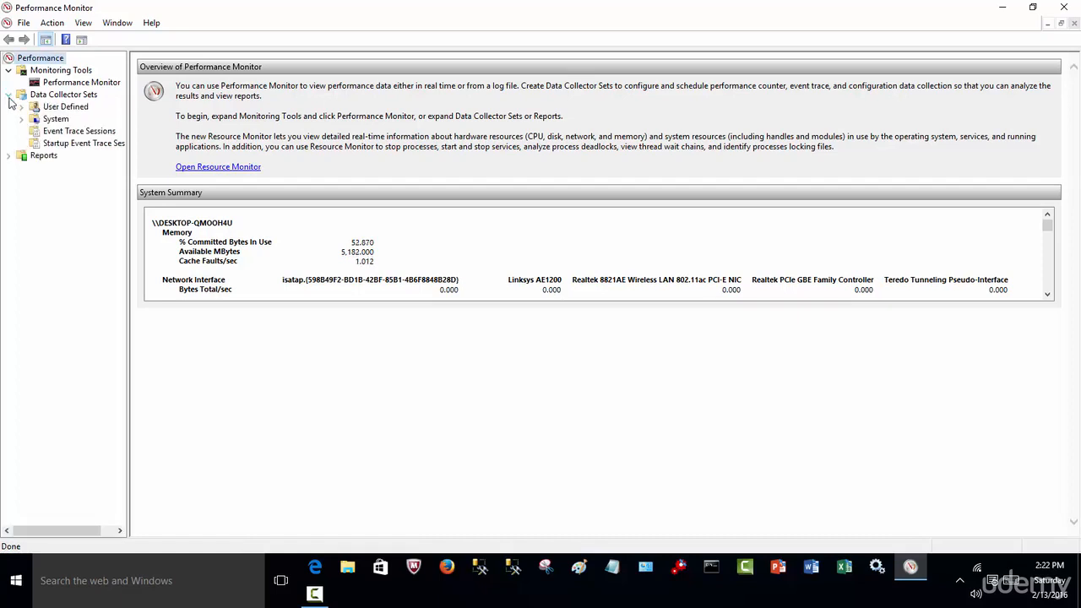
left_click(21, 108)
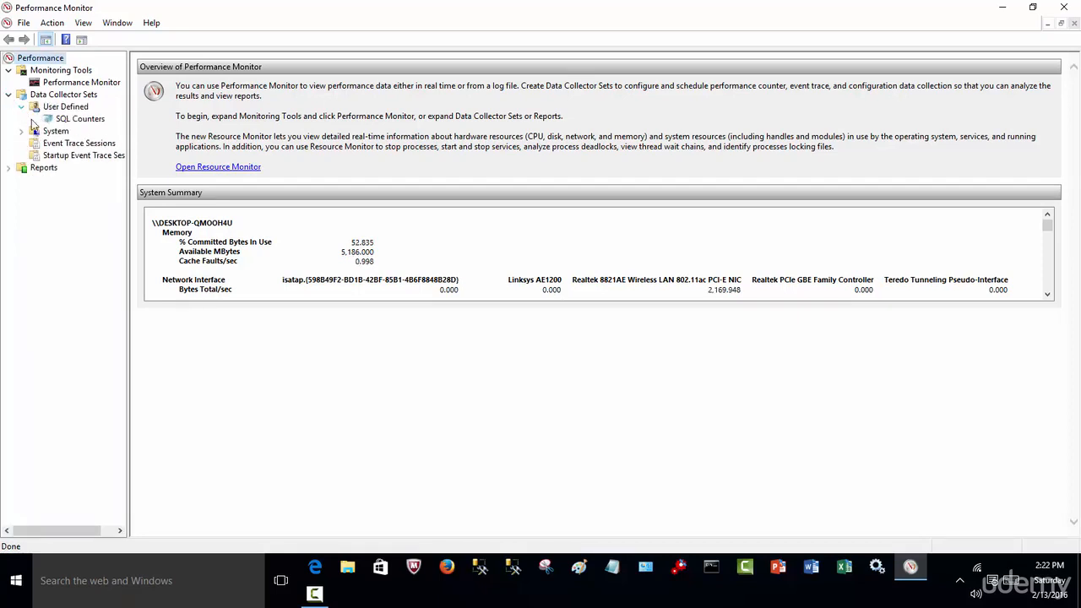
left_click(61, 122)
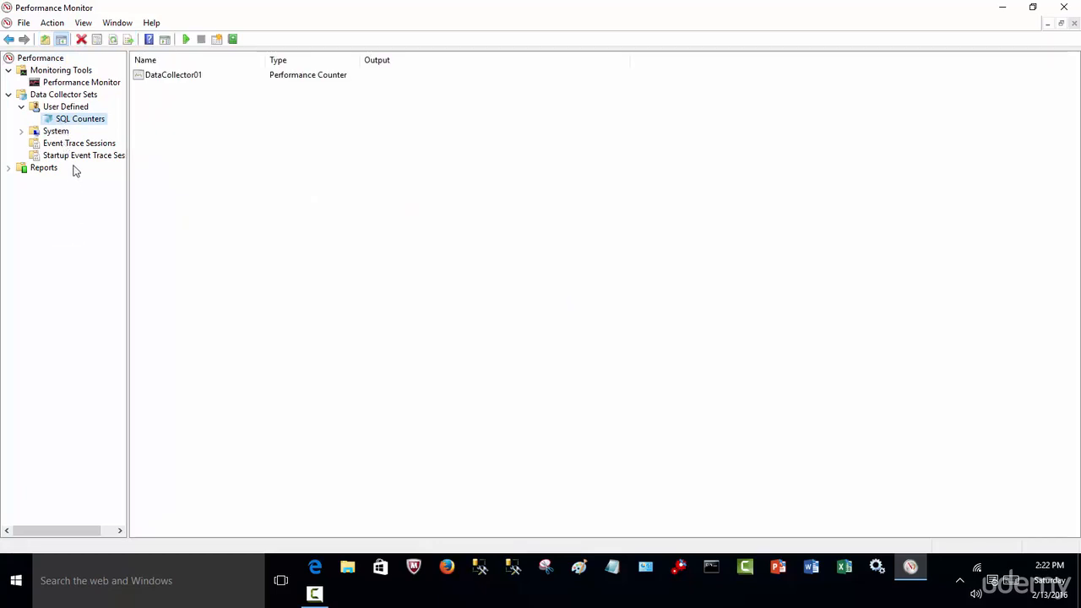
right_click(71, 112)
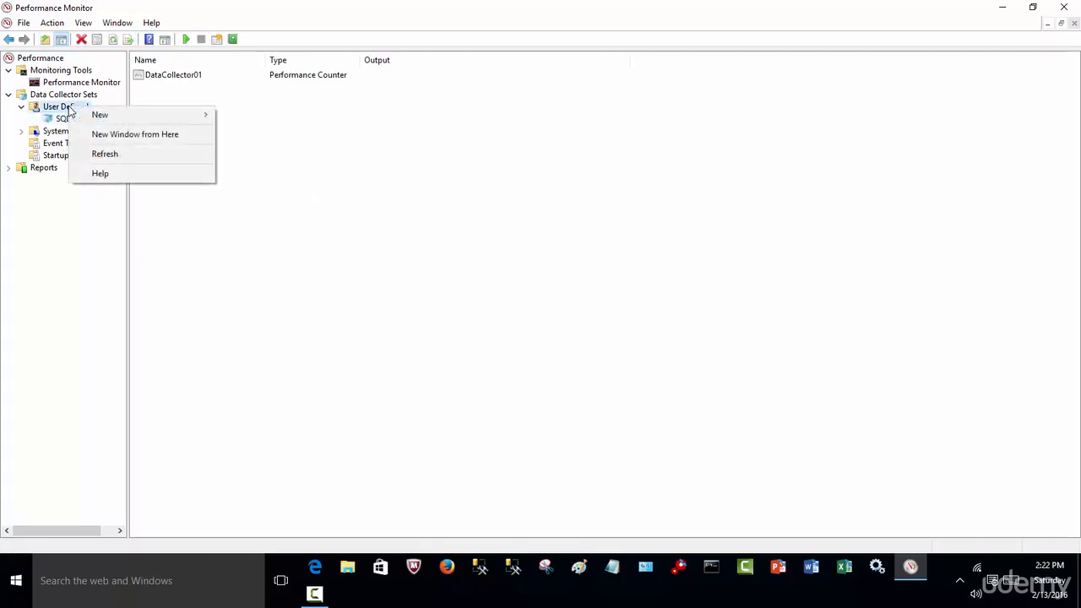
mouse_move(87, 116)
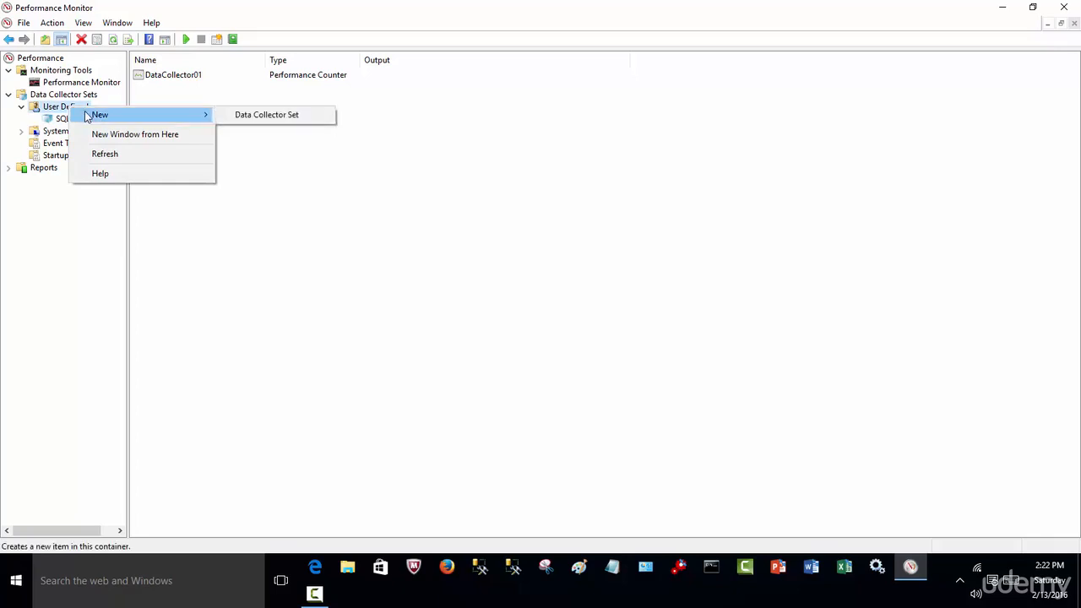
left_click(263, 116)
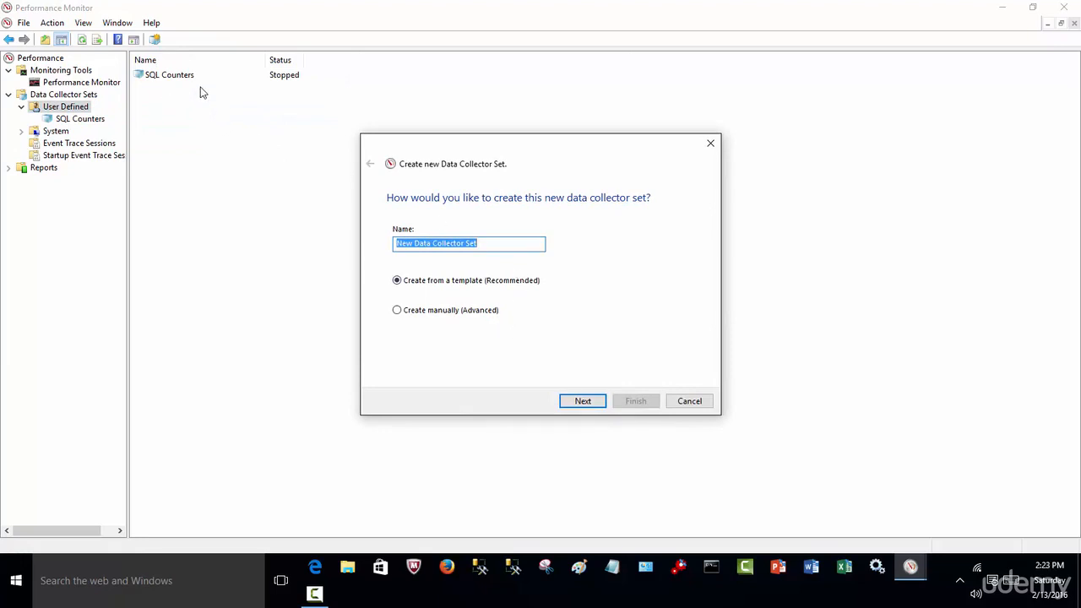
left_click(452, 312)
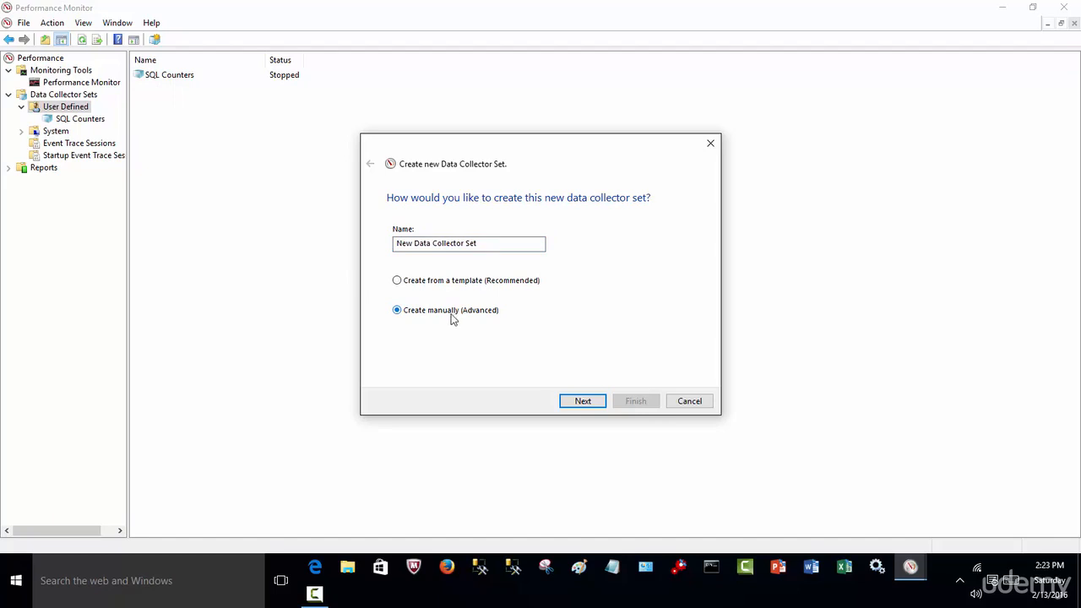
left_click(583, 402)
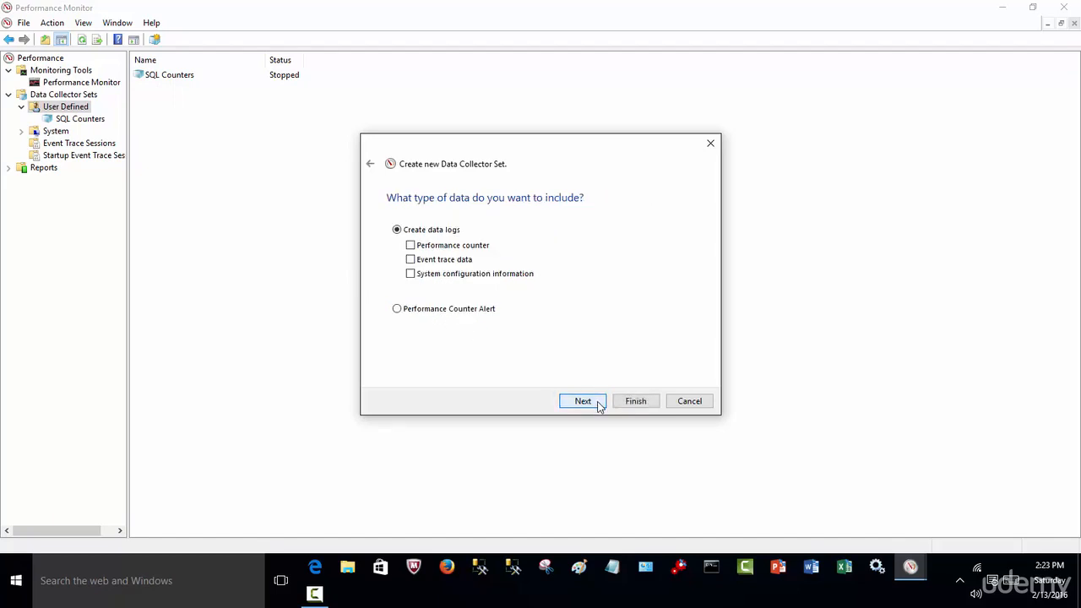
left_click(411, 246)
left_click(582, 404)
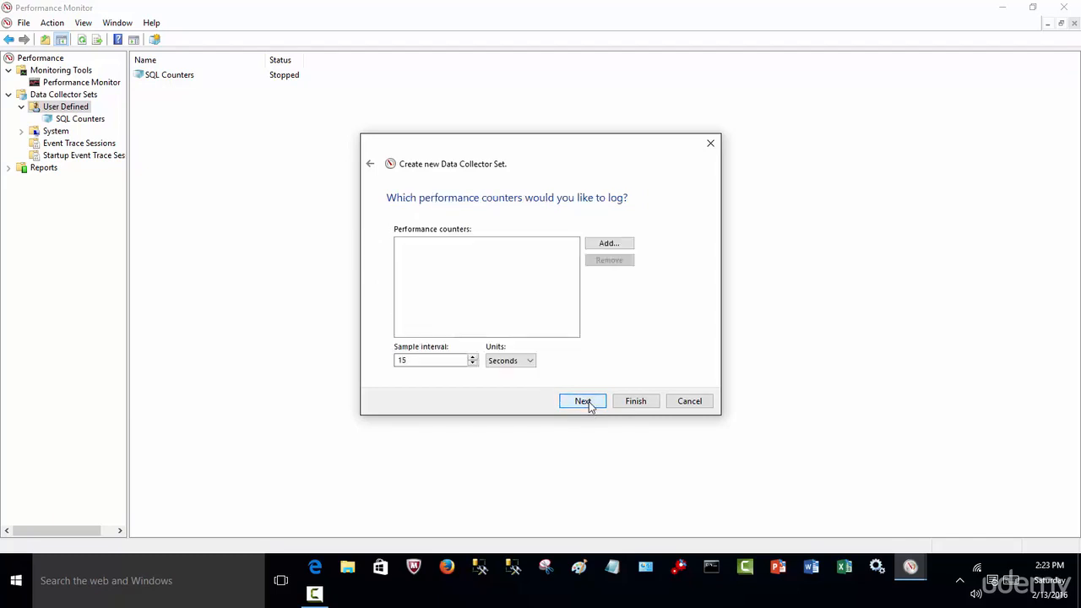
left_click(607, 245)
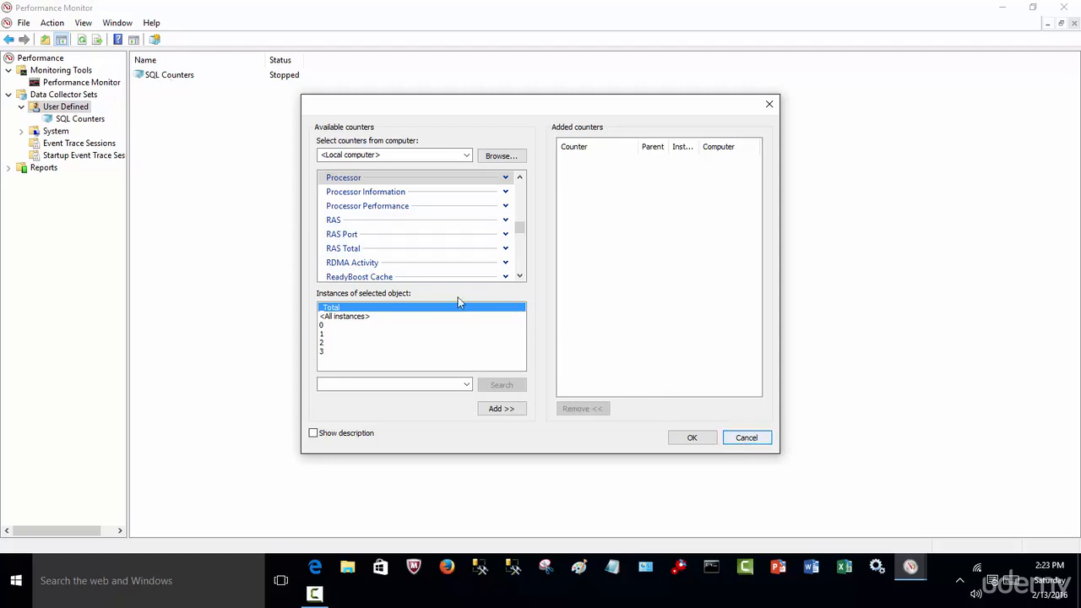
left_click(429, 223)
left_click(423, 240)
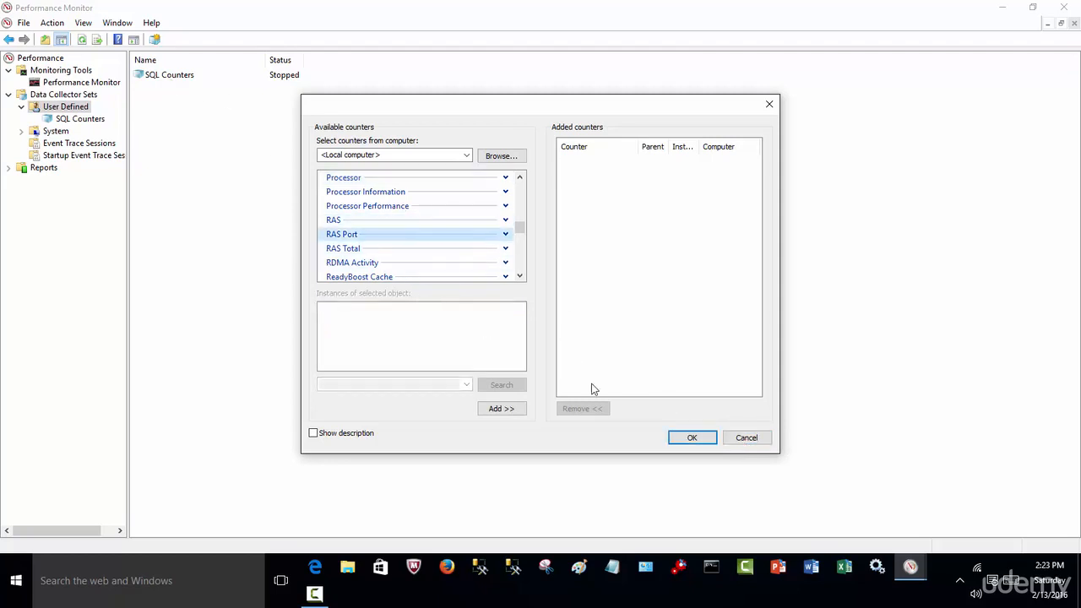
left_click(744, 440)
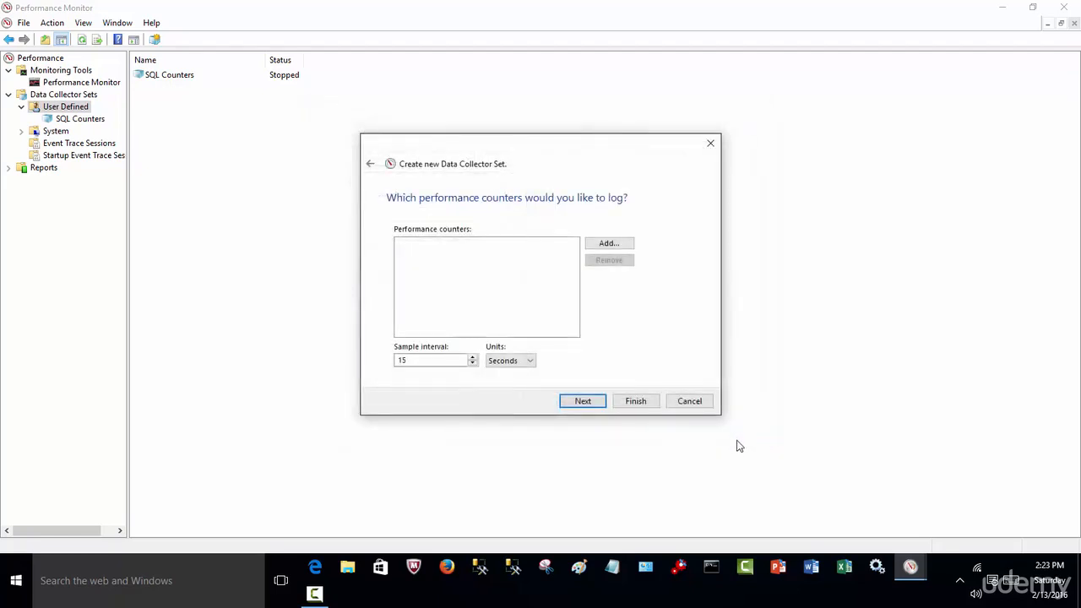
left_click(685, 406)
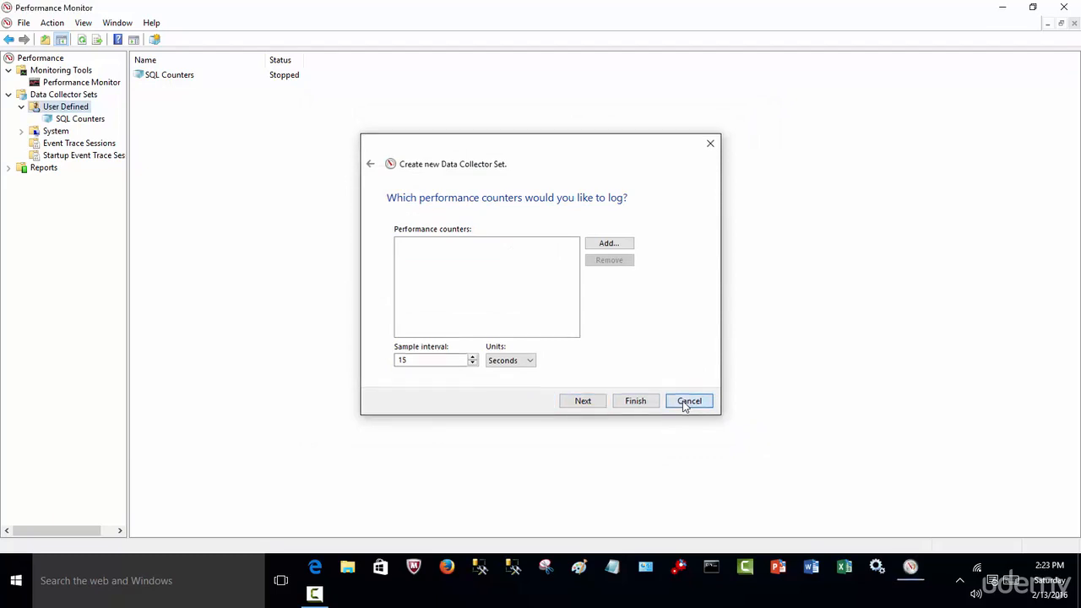
right_click(172, 82)
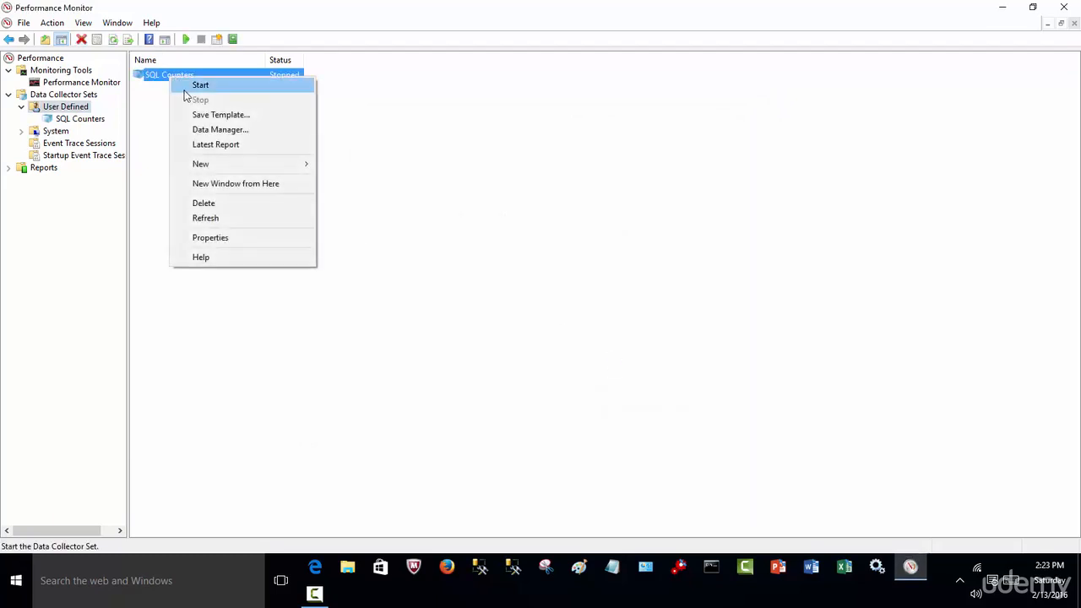
left_click(228, 243)
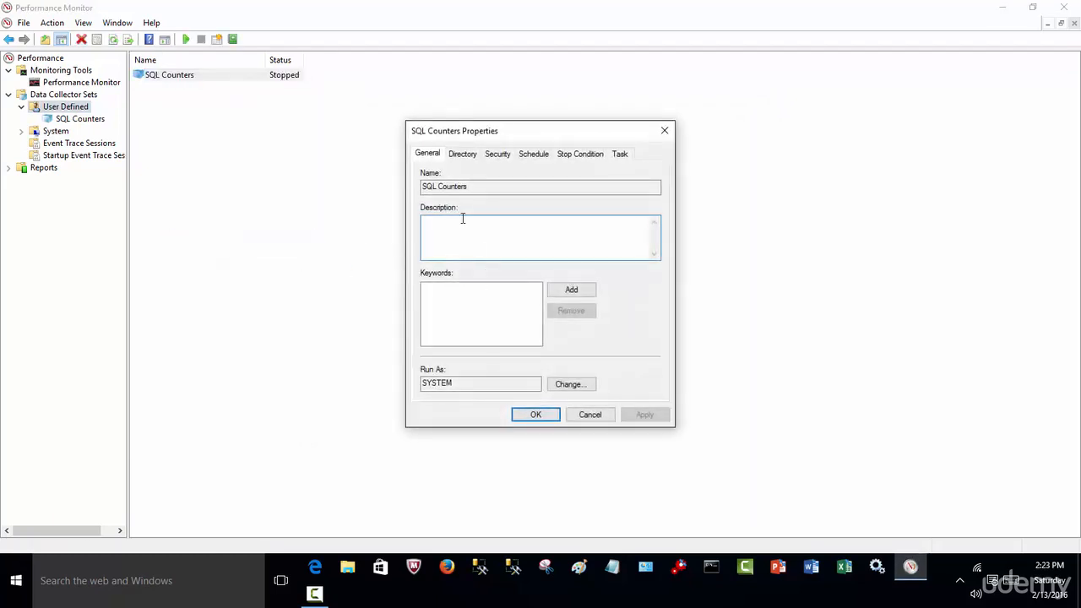
left_click(577, 419)
Review the full list of performance counters in the properties of DataCollector01 in the SQL Counters set, leaving them unmodified.
double_click(173, 76)
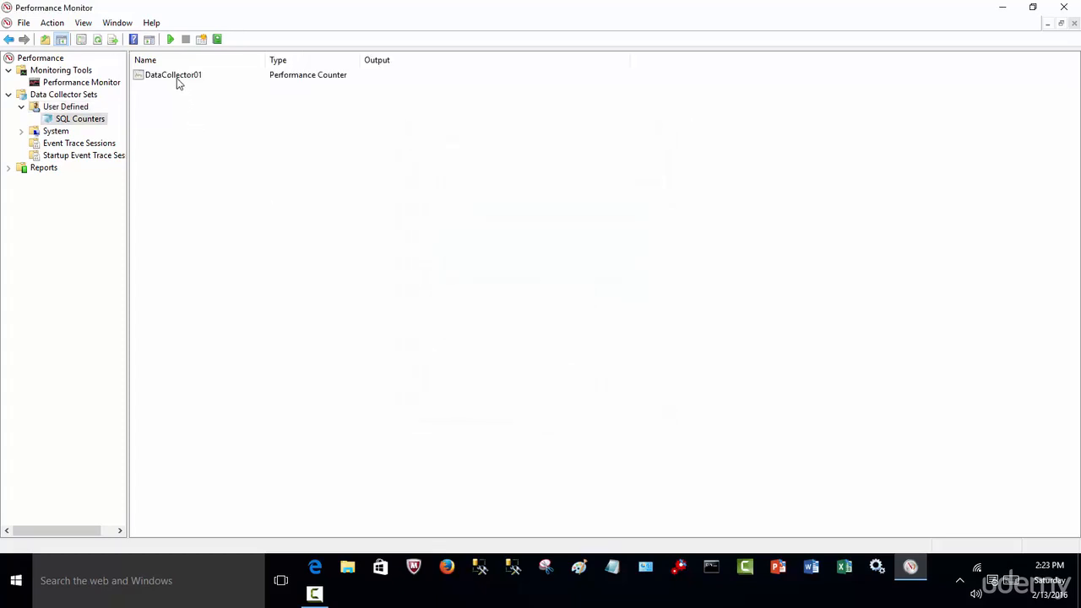
right_click(177, 78)
left_click(222, 113)
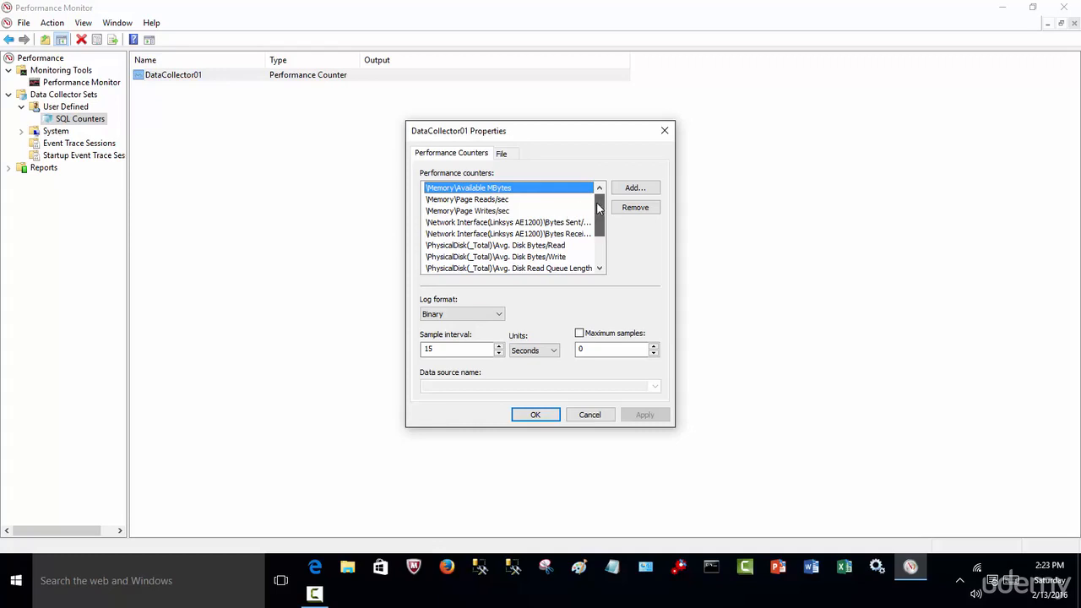
left_click_drag(598, 209, 598, 242)
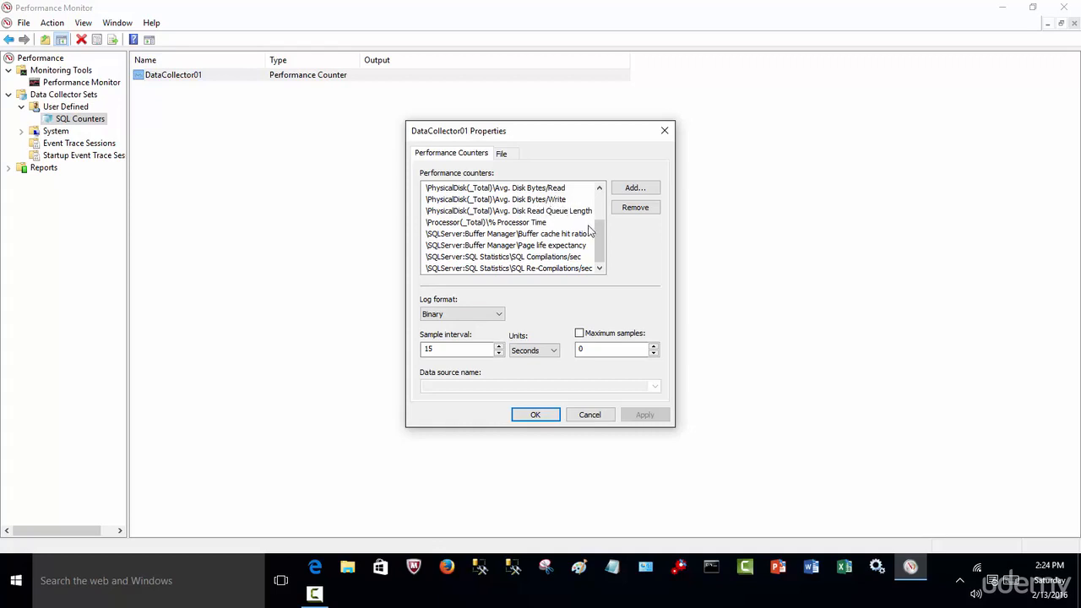
left_click_drag(595, 226, 594, 216)
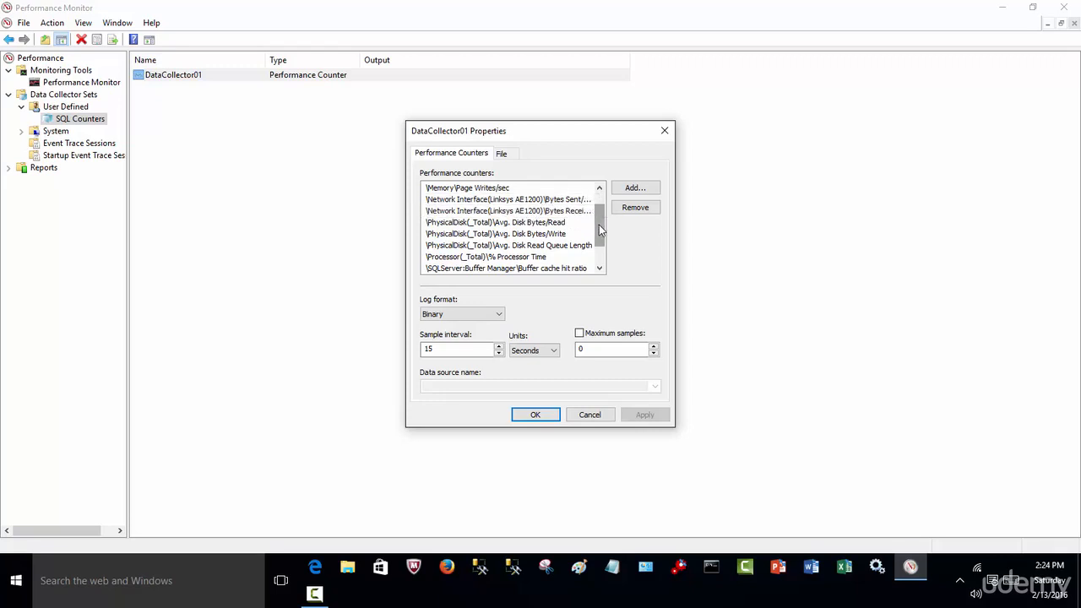
left_click_drag(599, 225, 599, 210)
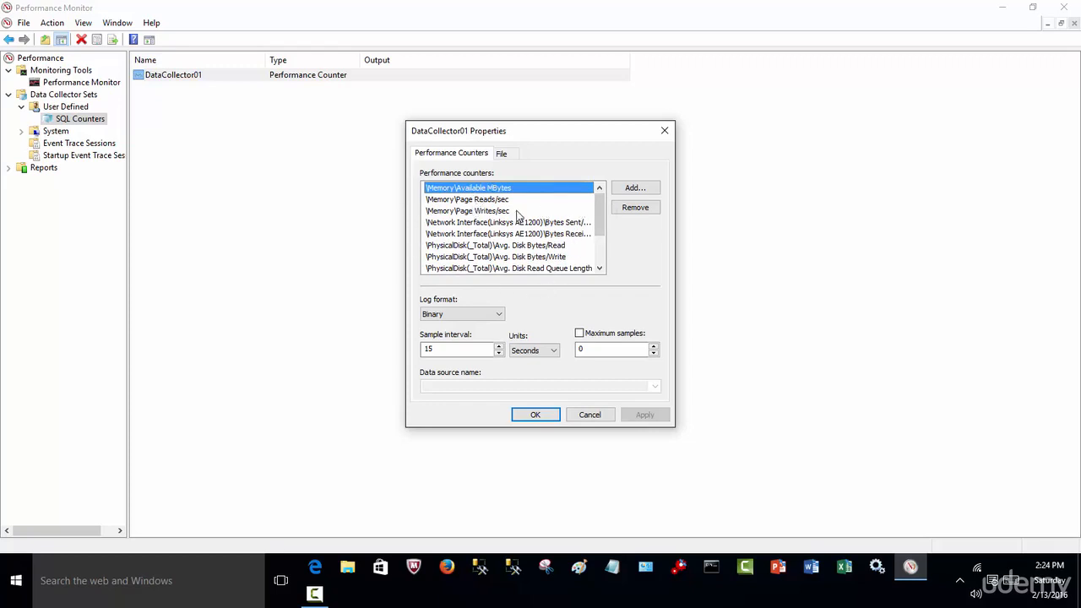
left_click(590, 418)
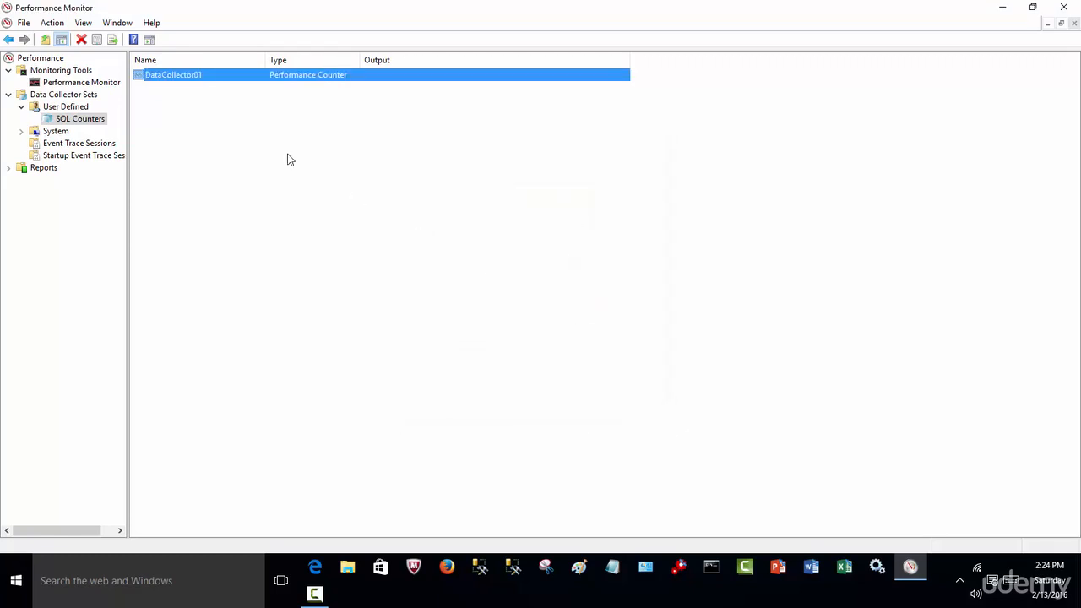
Widen the Type column and view the user-defined SQL Counters reports.
left_click(197, 152)
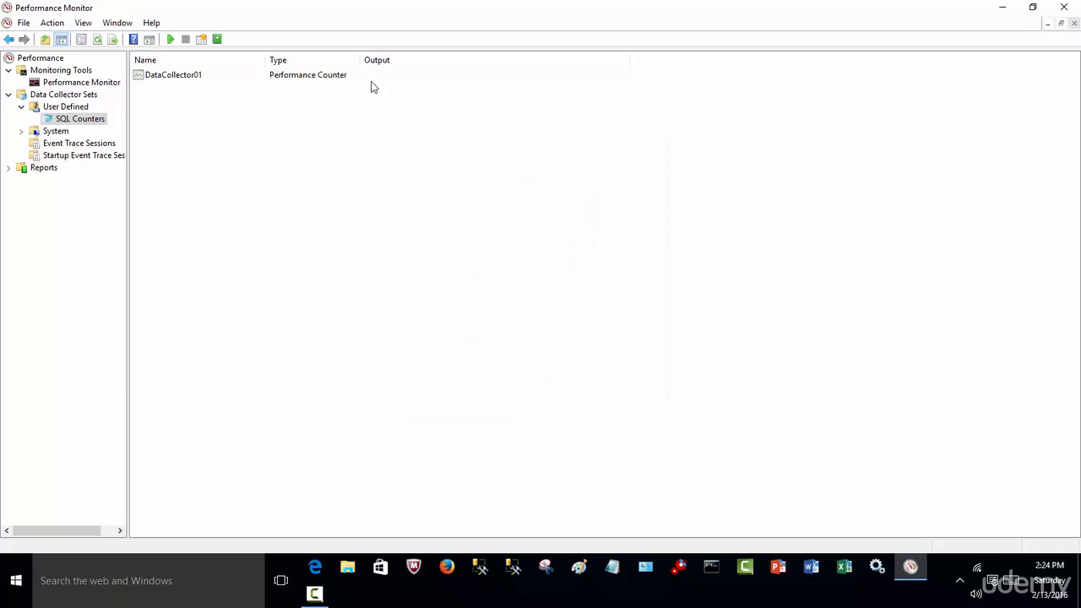
left_click_drag(363, 60, 485, 81)
left_click(8, 168)
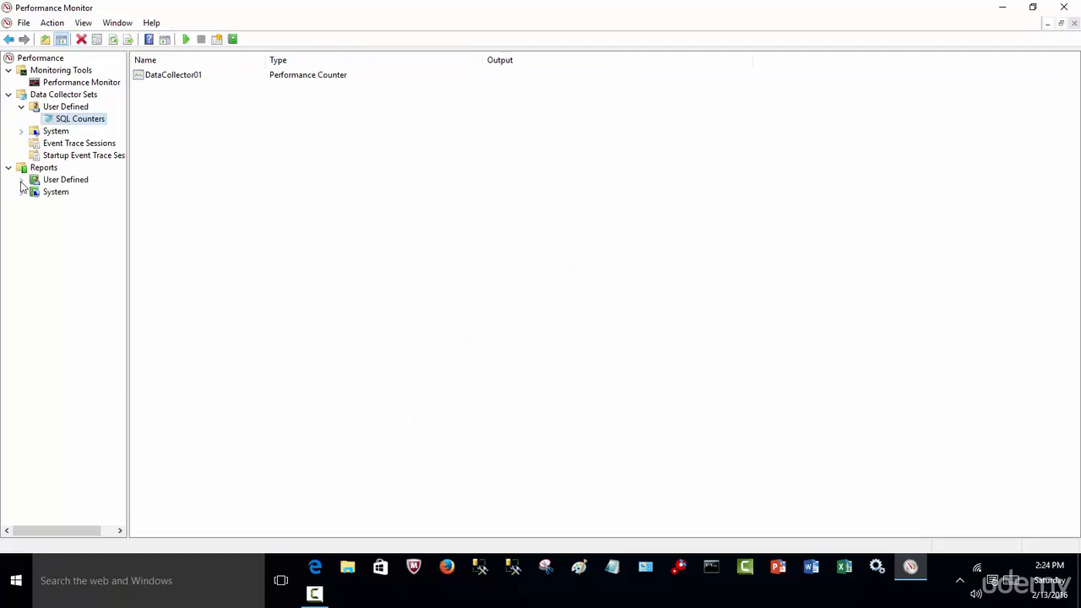
left_click(22, 180)
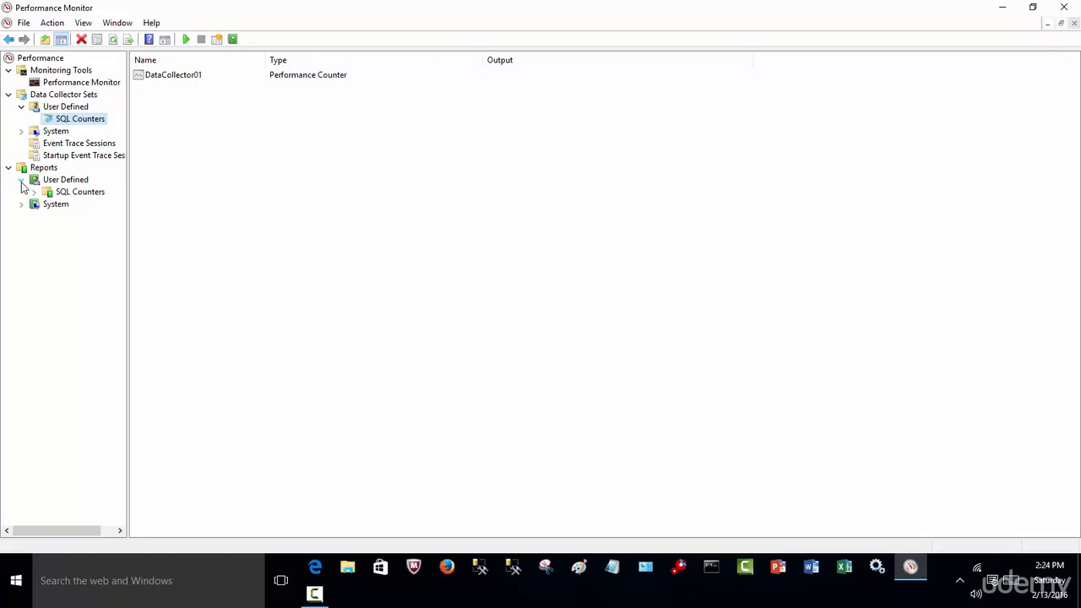
left_click(68, 193)
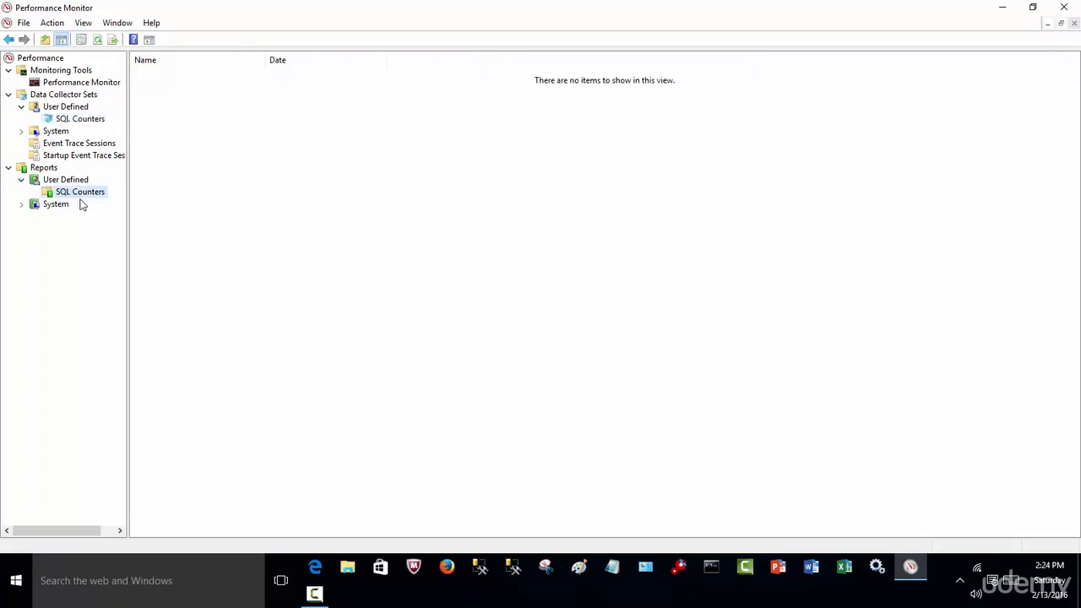
Add a schedule to the SQL Counters data collector set with a start time of 2:27 PM.
left_click(76, 119)
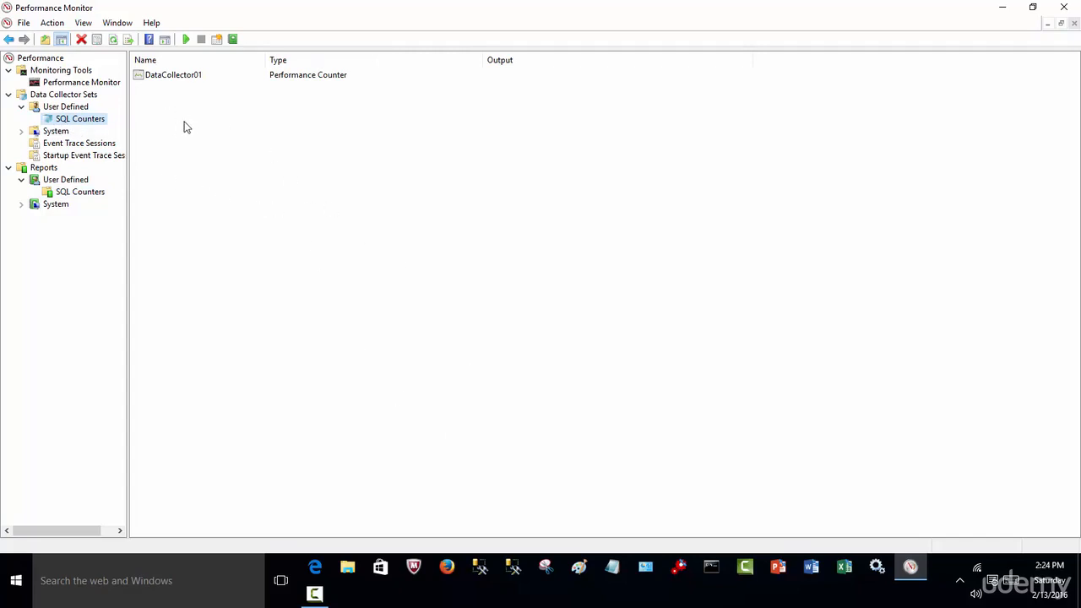
right_click(90, 124)
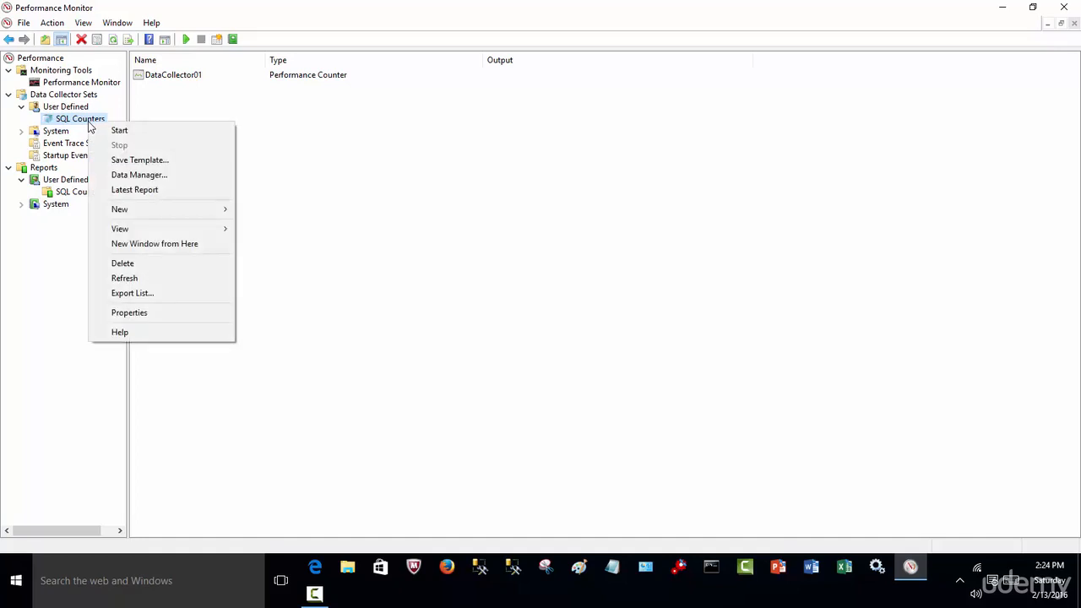
left_click(169, 318)
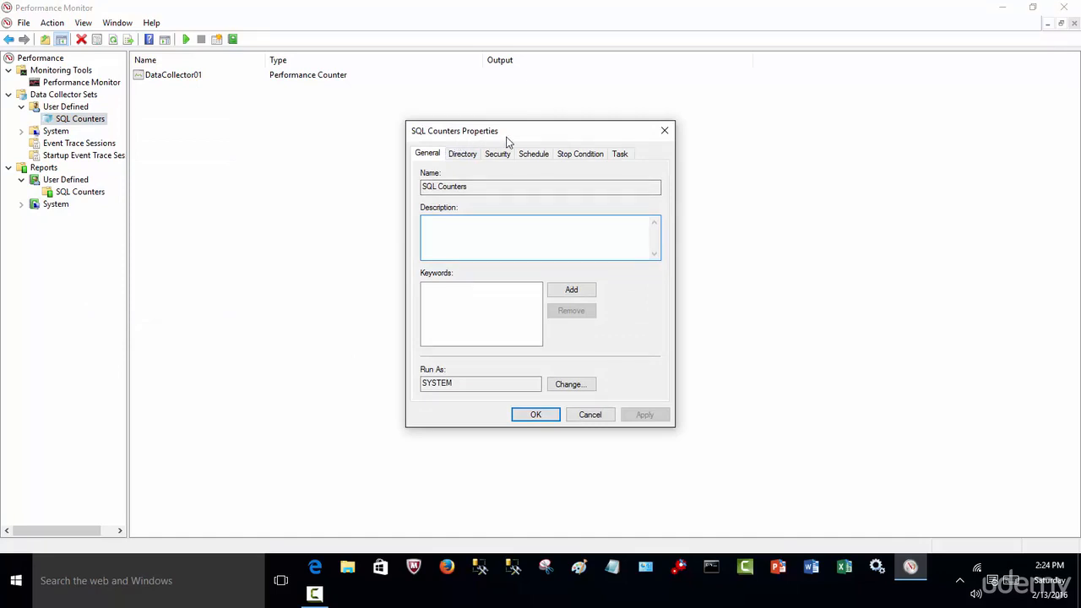
left_click(535, 156)
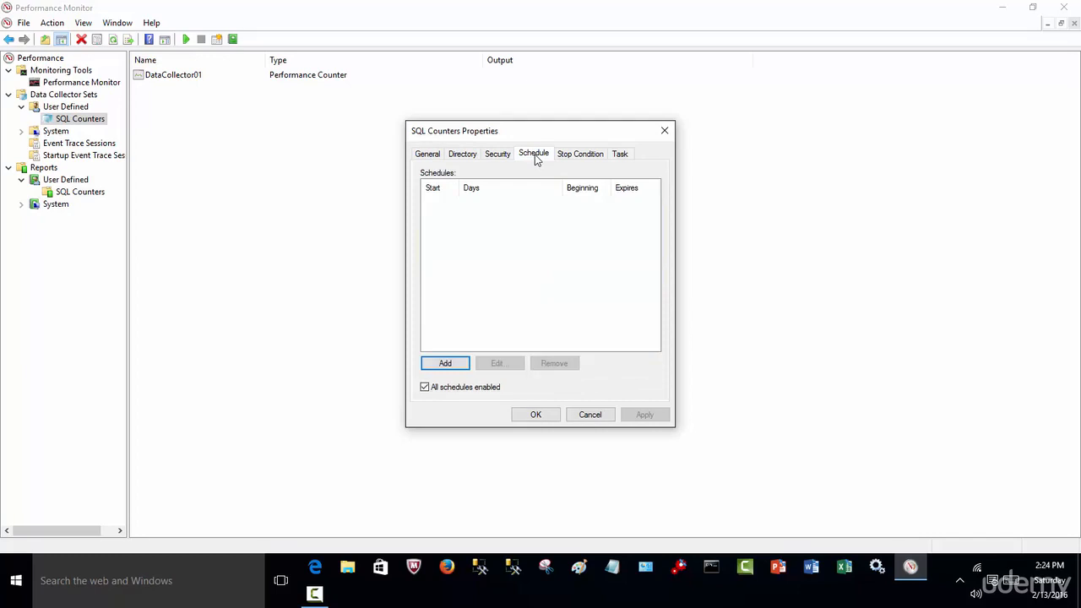
left_click(447, 363)
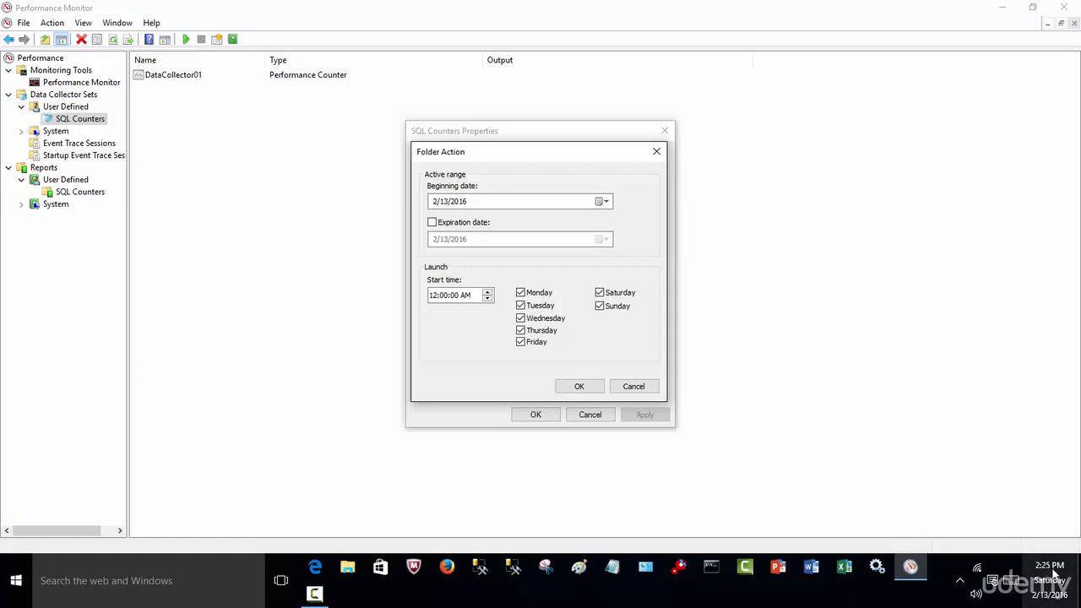
left_click(436, 295)
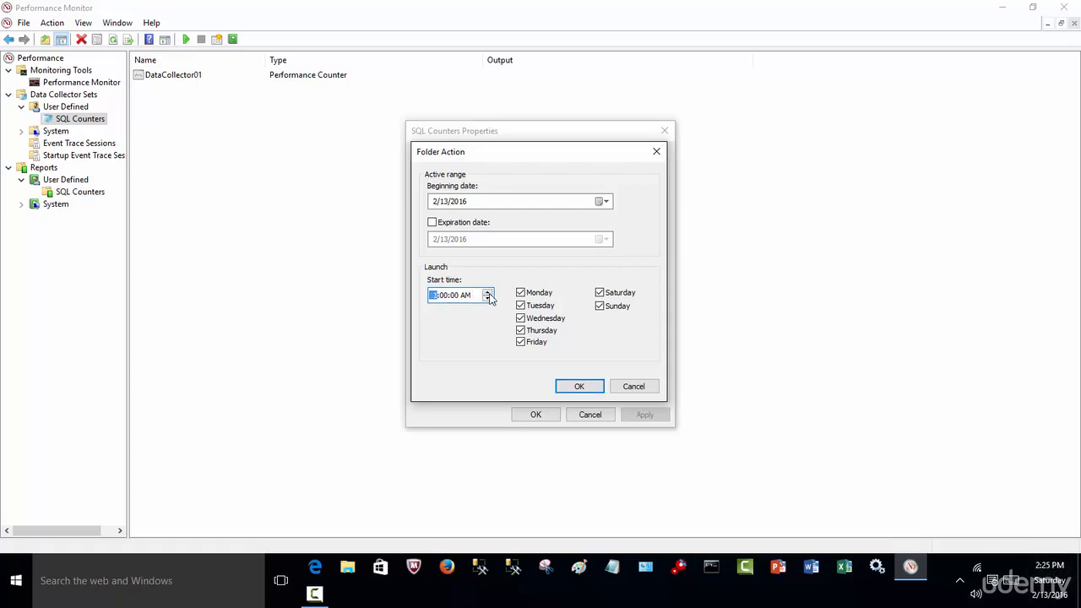
left_click(442, 298)
left_click(487, 292)
Limit the schedule to Saturday only, enable an expiration date of 2/13/2016, and apply it to the data collector set.
left_click(520, 342)
left_click(521, 305)
left_click(520, 317)
left_click(520, 293)
left_click(600, 307)
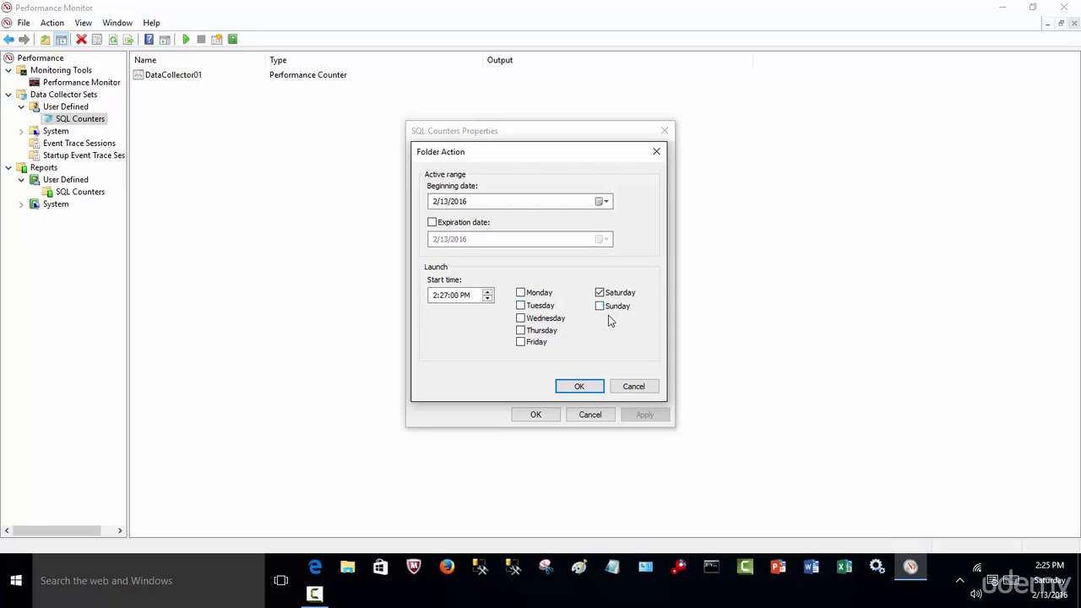
left_click(432, 223)
left_click(581, 386)
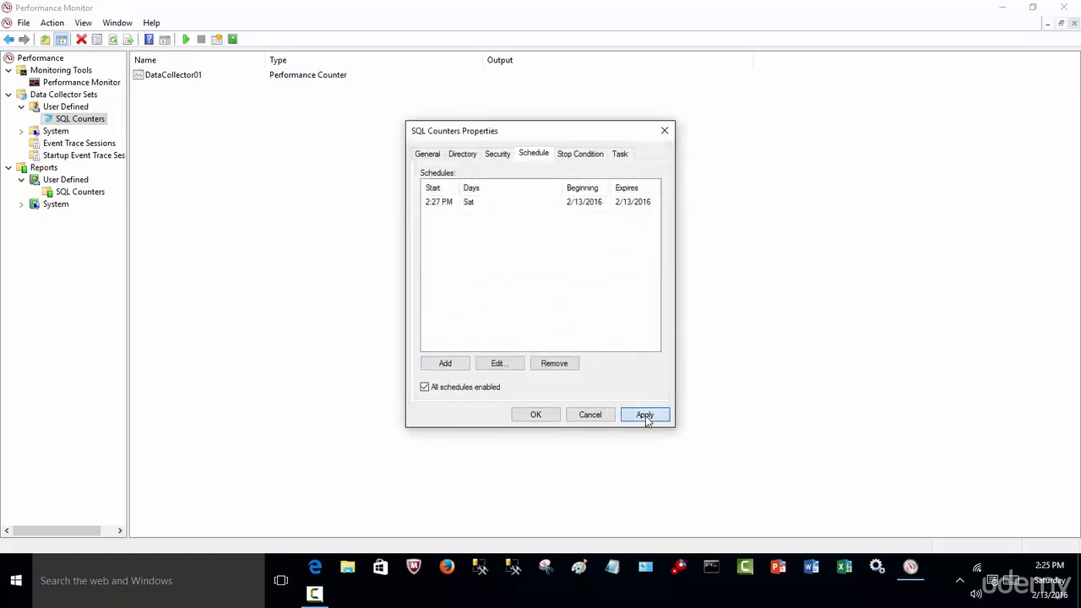
left_click(644, 415)
left_click(545, 419)
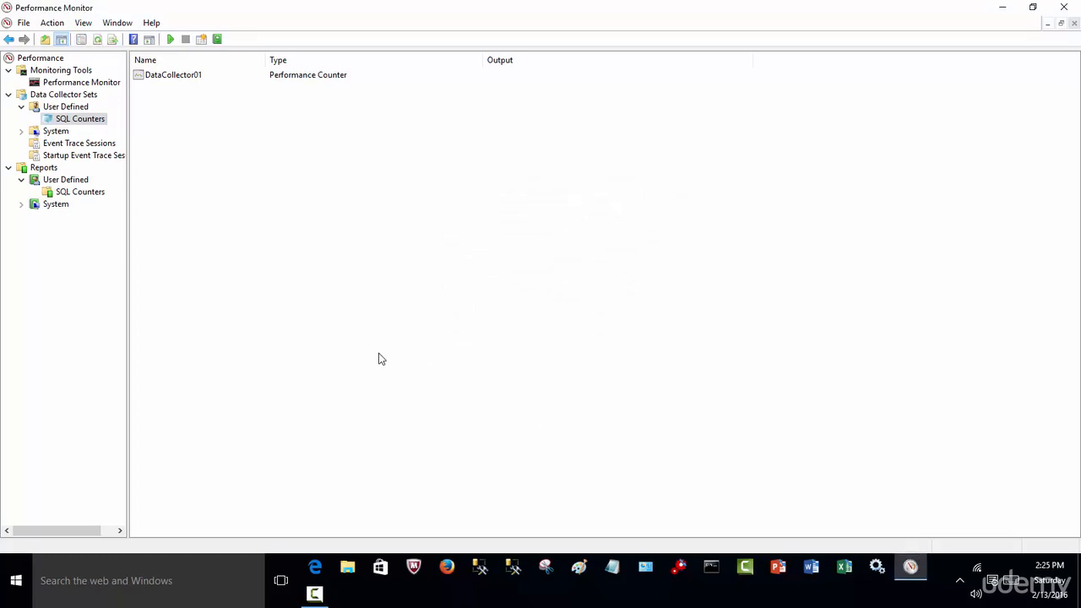
Widen the Name column and the console tree, and expand the System reports node.
left_click_drag(267, 60, 327, 77)
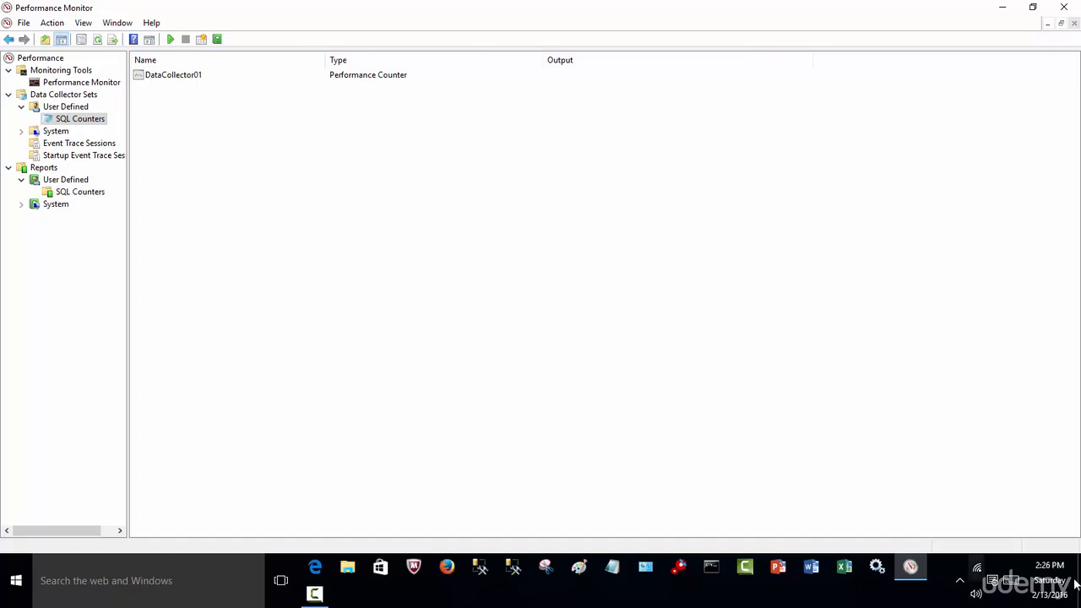
mouse_move(1055, 573)
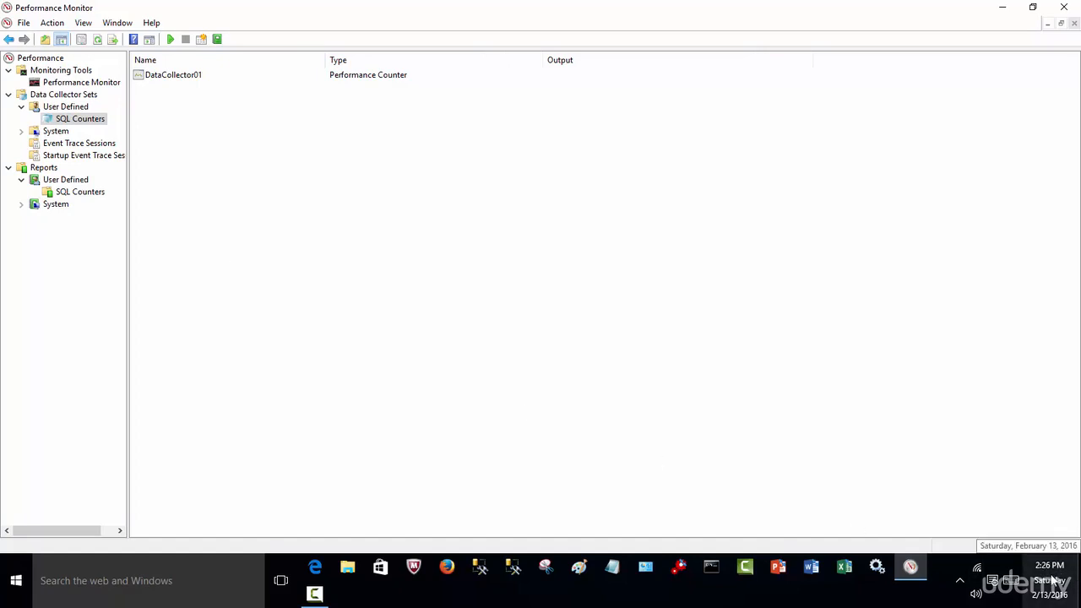
right_click(85, 123)
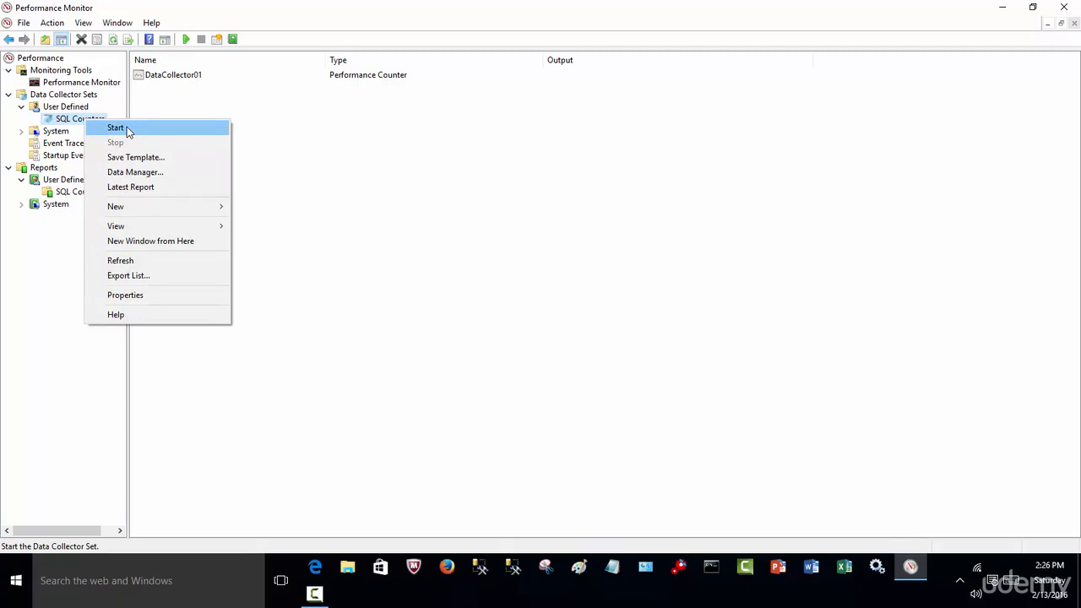
left_click(115, 127)
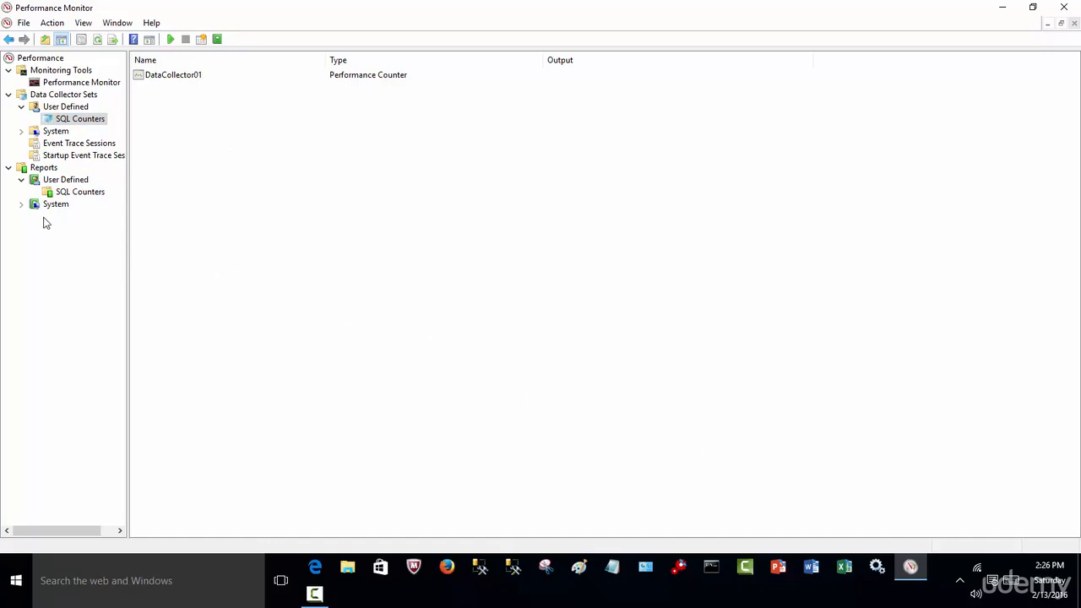
left_click(21, 204)
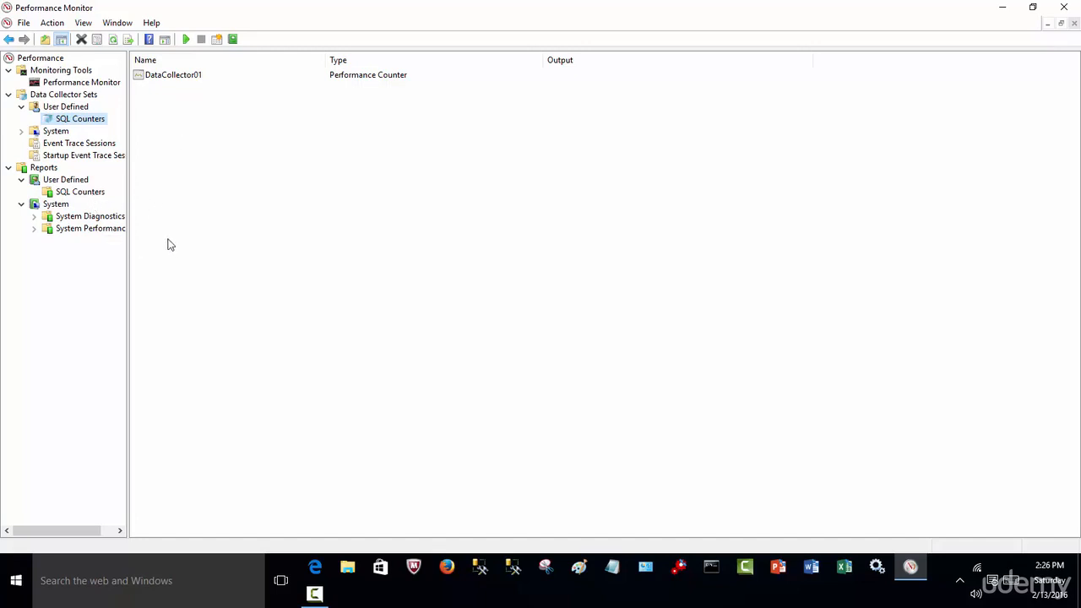
left_click_drag(127, 245, 194, 265)
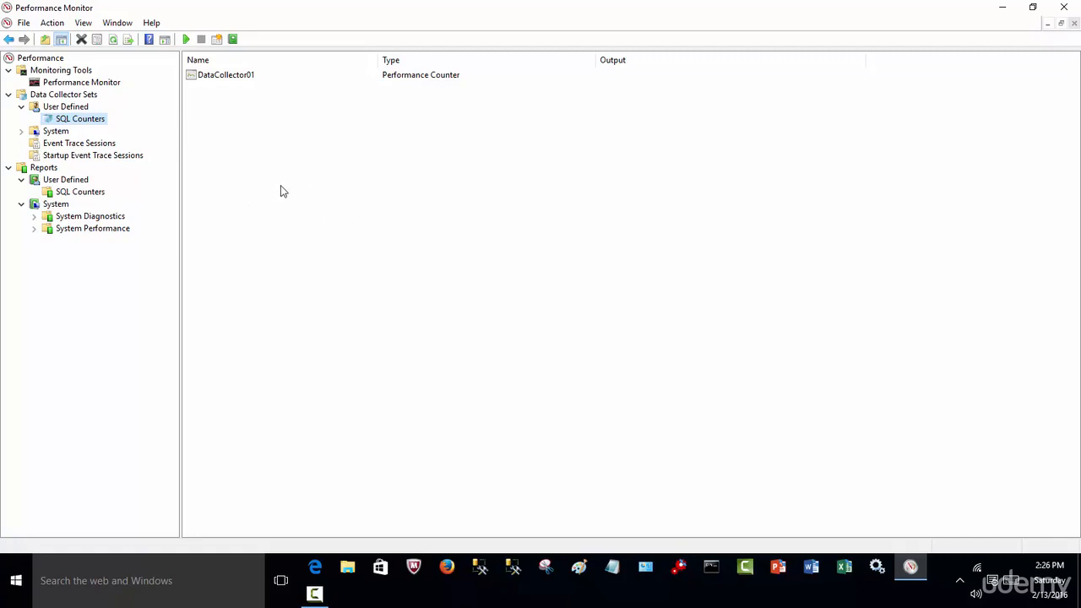
Watch the system clock for the 2:27 PM scheduled start, and widen the Output column to read DataCollector01's full file path.
left_click(1061, 585)
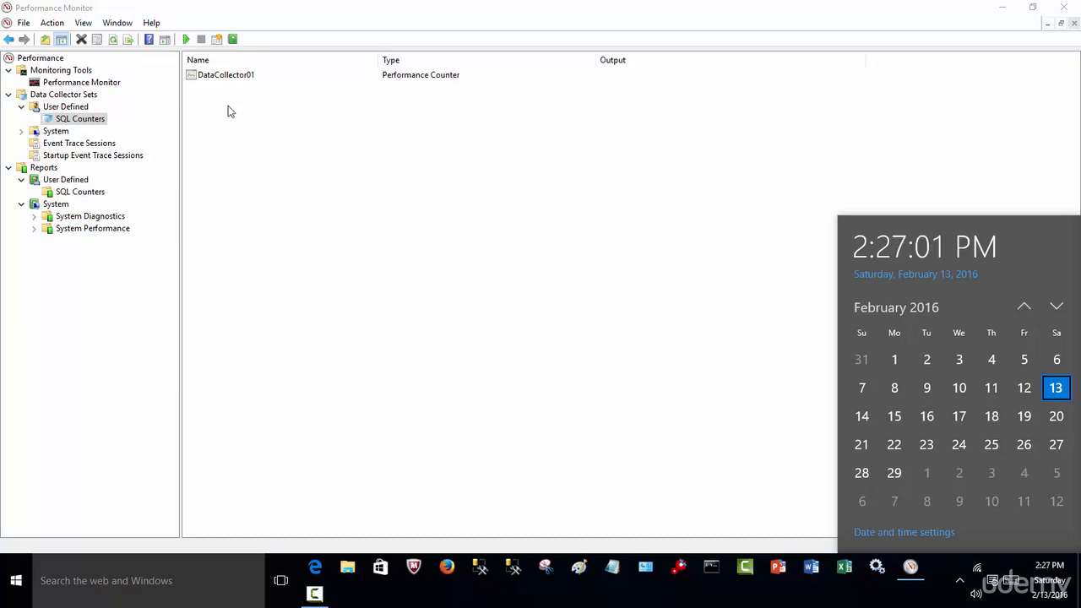
left_click(259, 151)
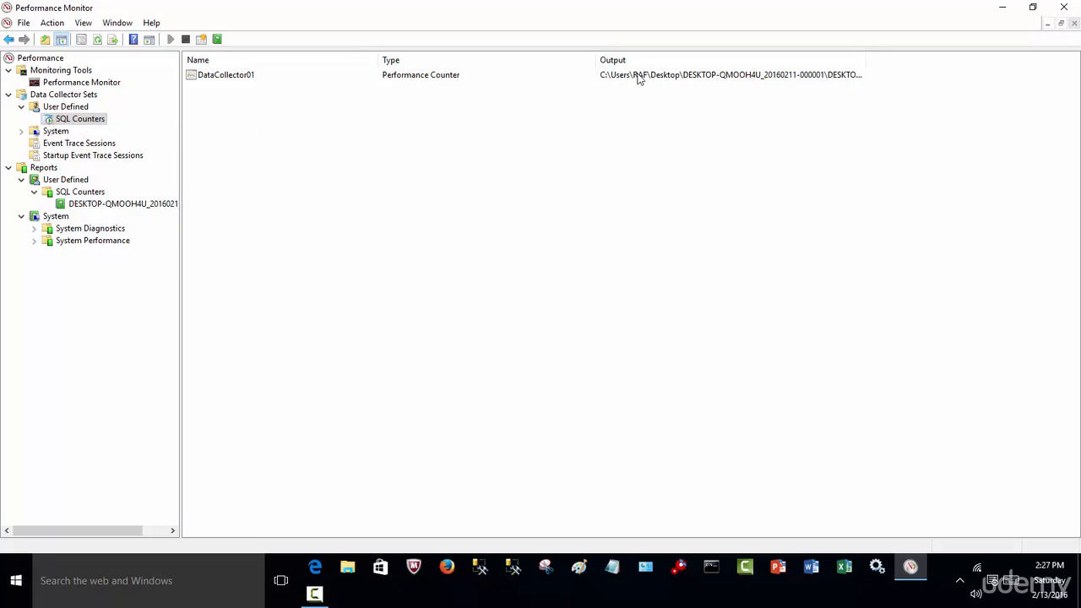
left_click_drag(874, 61, 1072, 76)
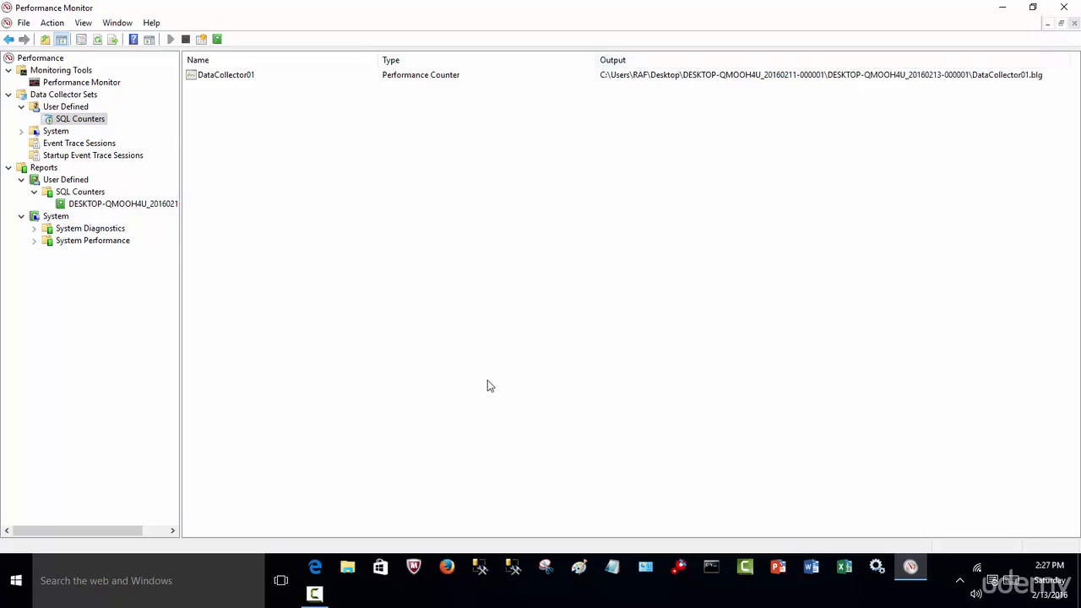
left_click(348, 568)
left_click_drag(526, 73, 610, 219)
left_click(487, 512)
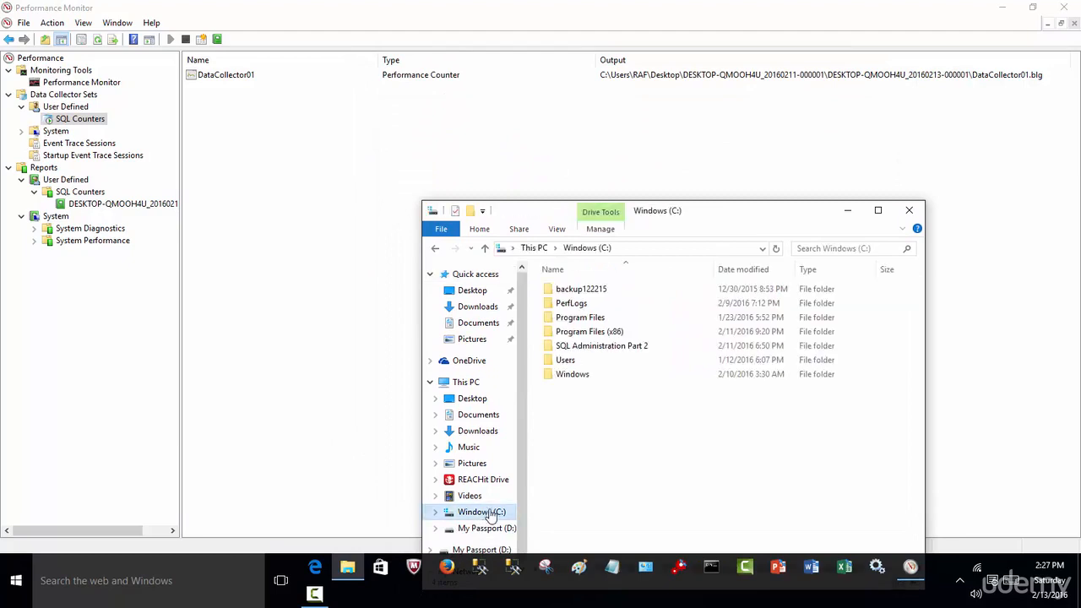
double_click(568, 360)
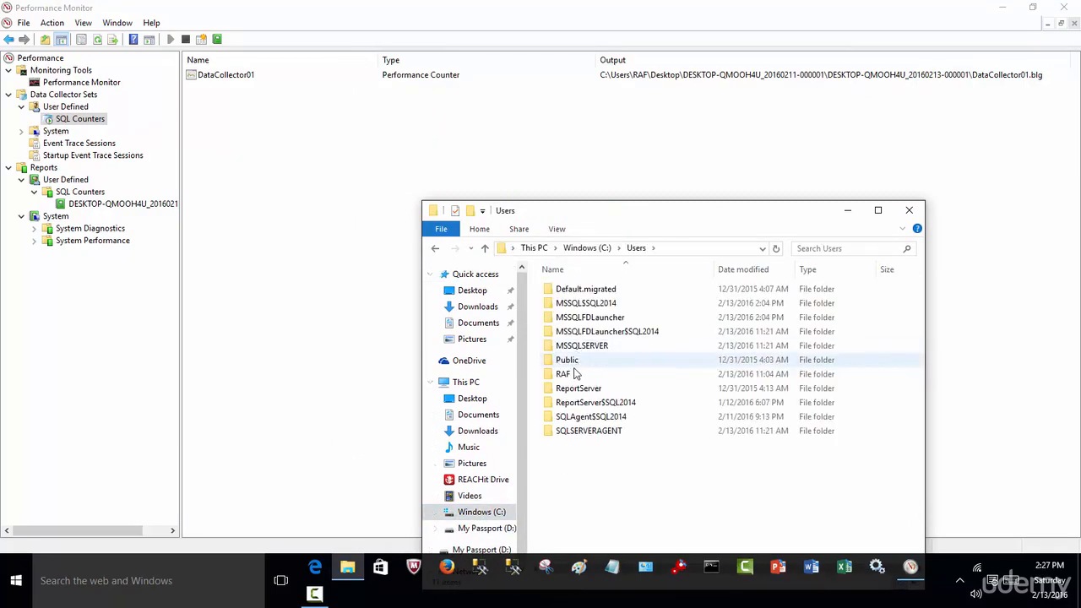
double_click(564, 373)
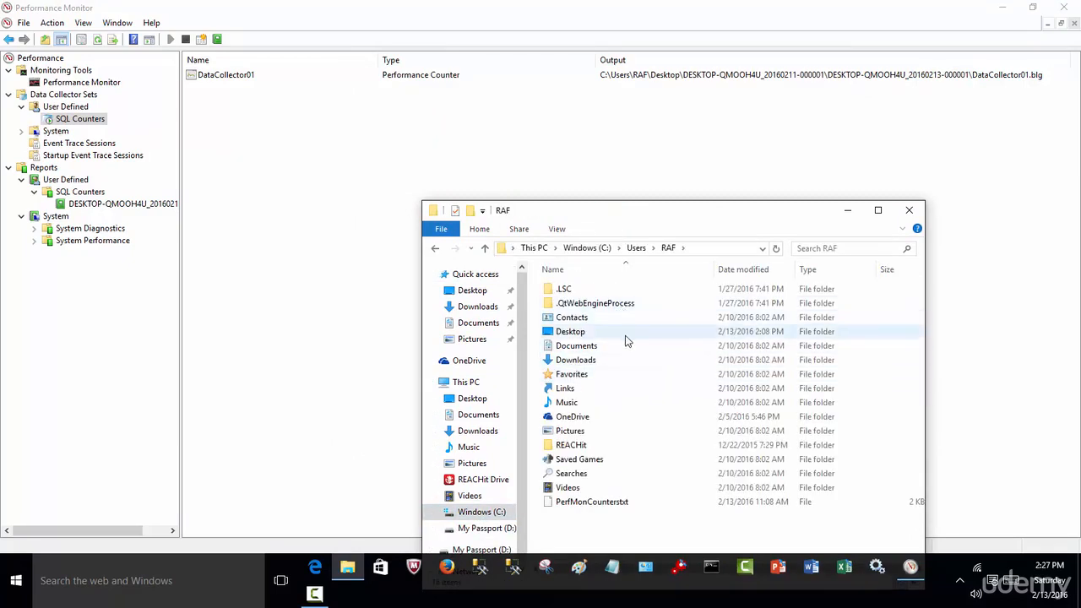
left_click(908, 209)
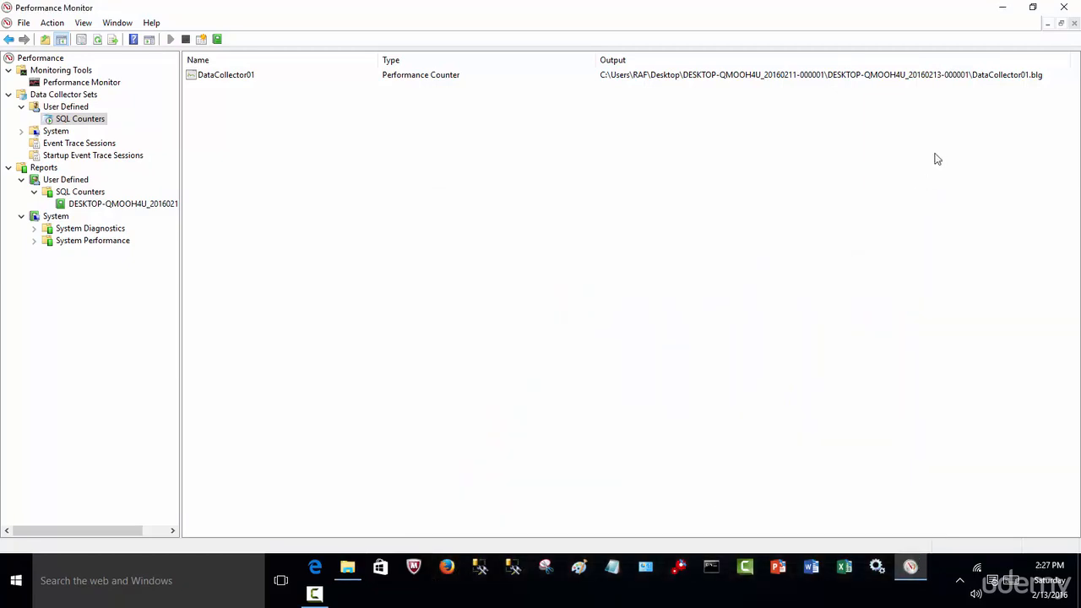
left_click(1030, 9)
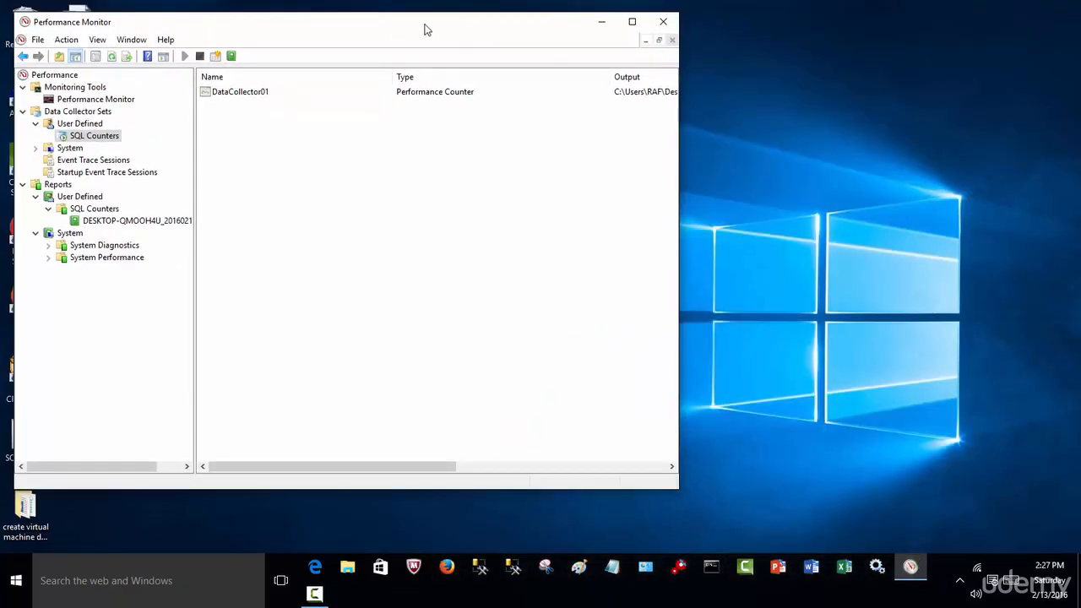
left_click_drag(426, 30, 665, 36)
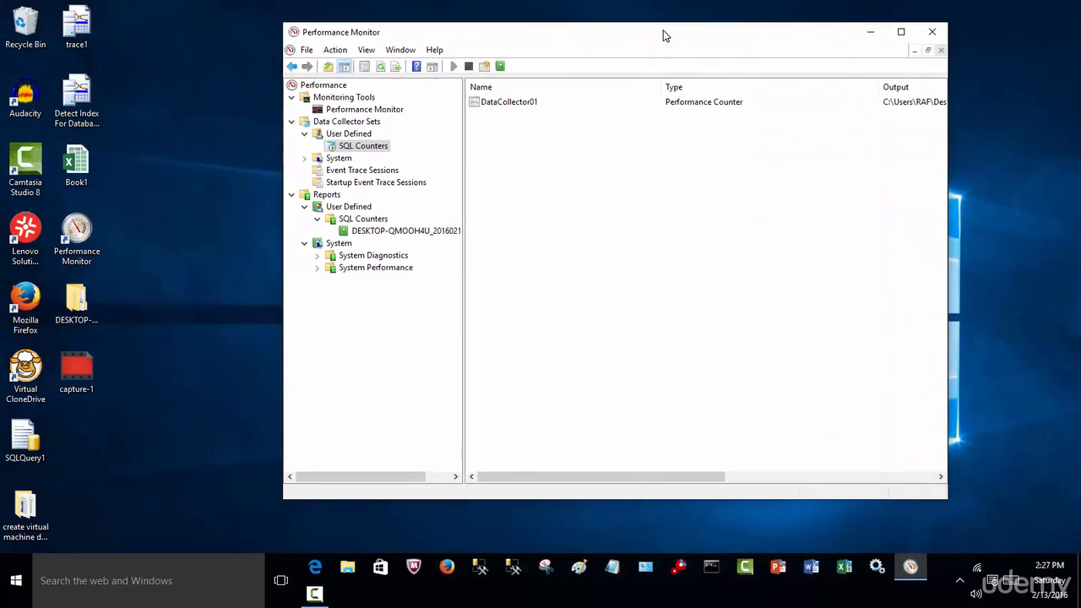
double_click(76, 300)
double_click(602, 249)
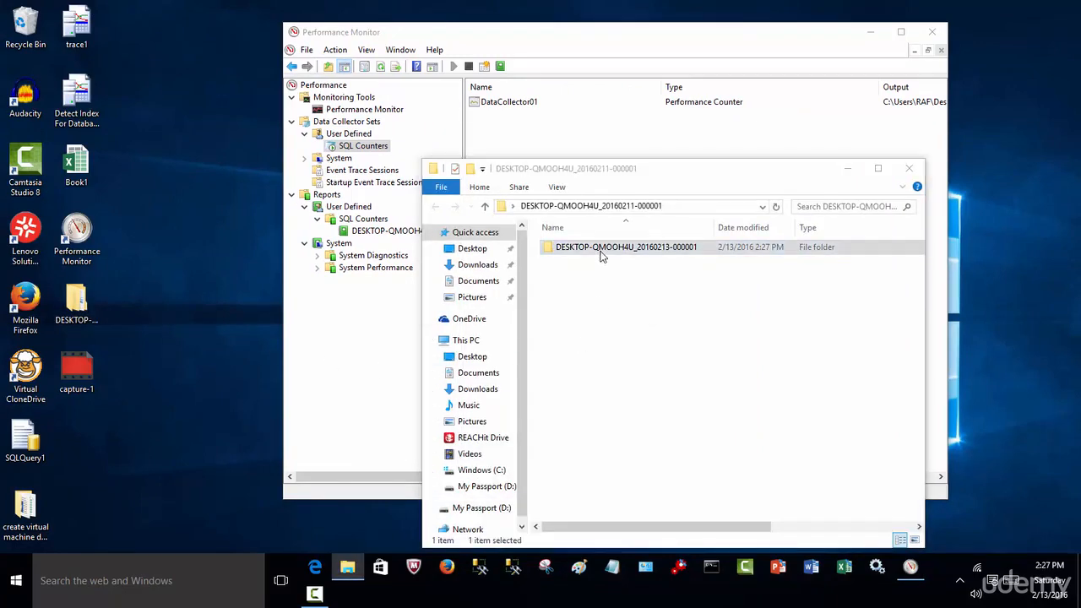
left_click(559, 299)
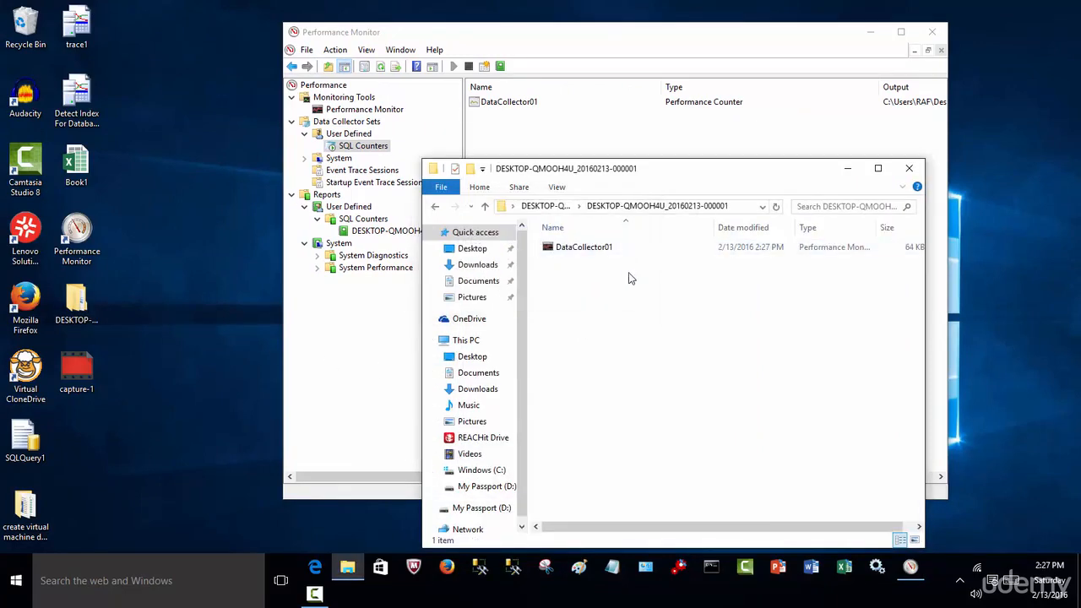
left_click_drag(684, 175, 292, 350)
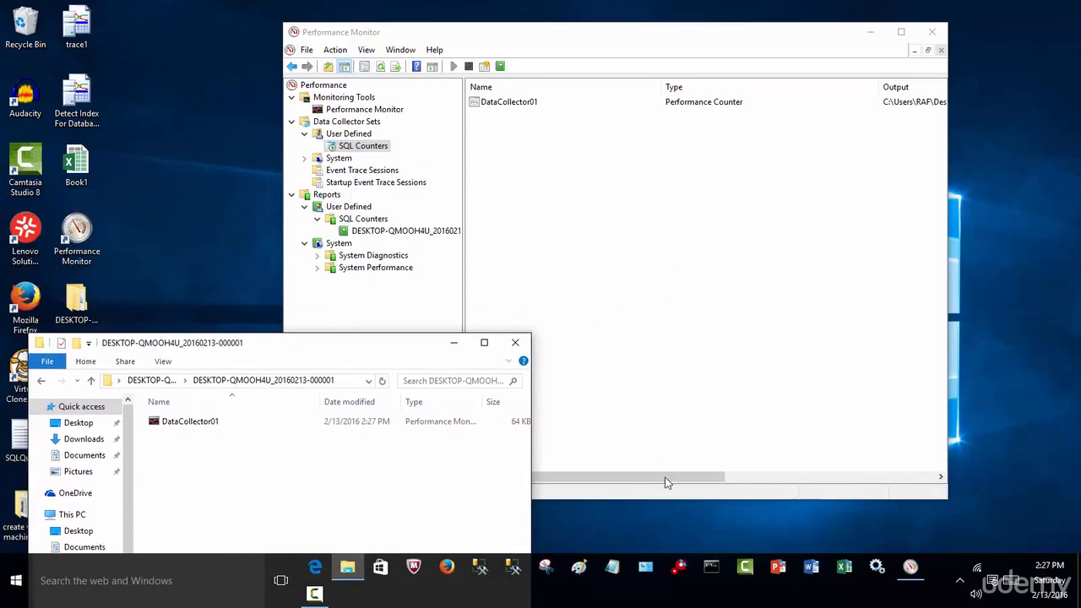
Launch PowerPoint, Word, Excel, Services and SQL Server Management Studio to generate system activity, and close the Services window.
left_click(777, 574)
left_click(811, 575)
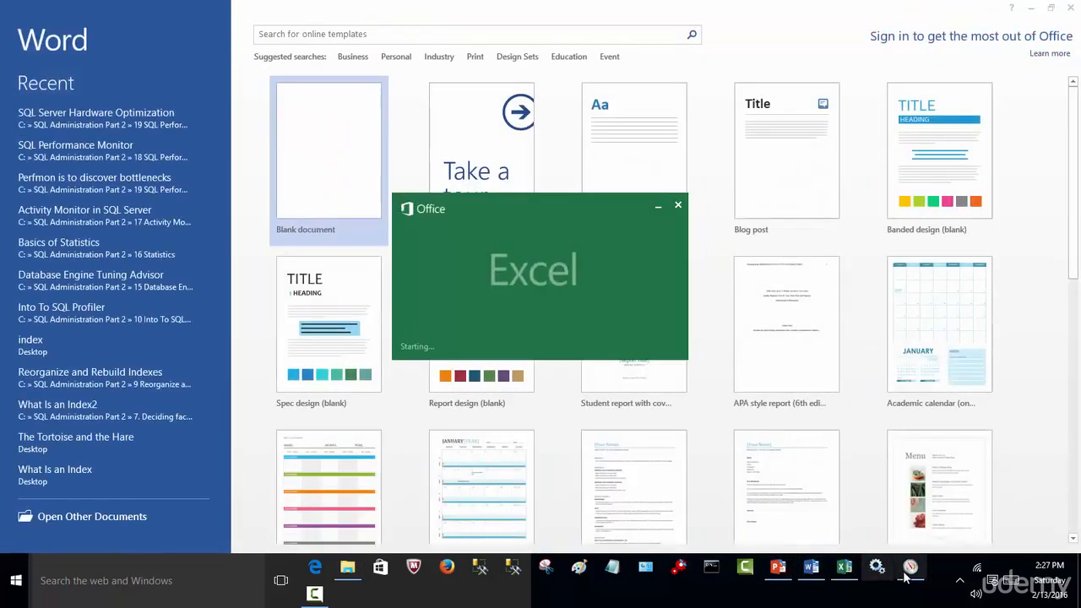
left_click(910, 567)
left_click(546, 567)
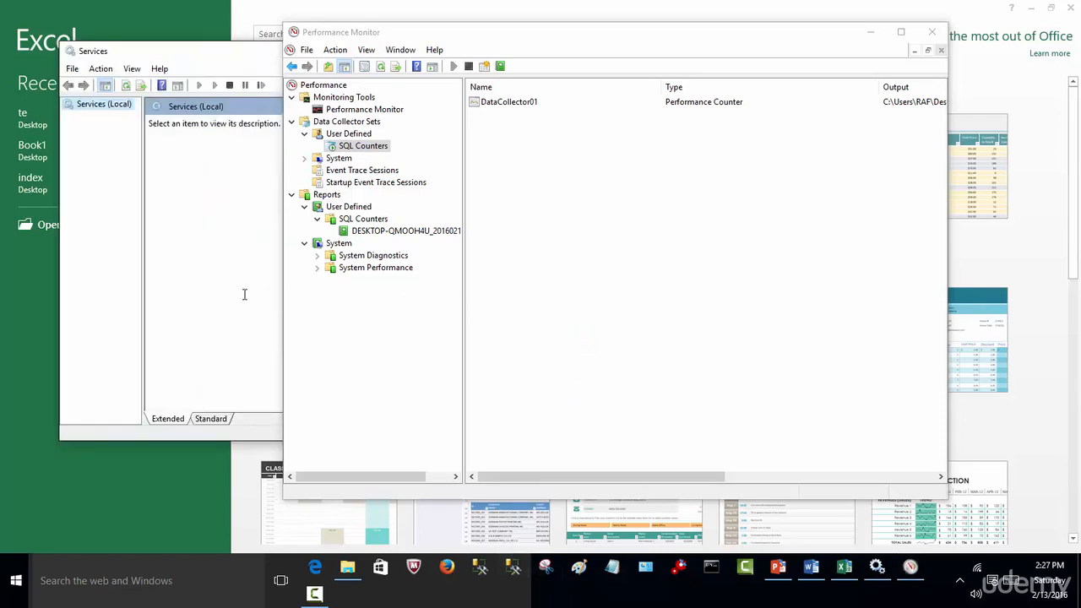
left_click(578, 567)
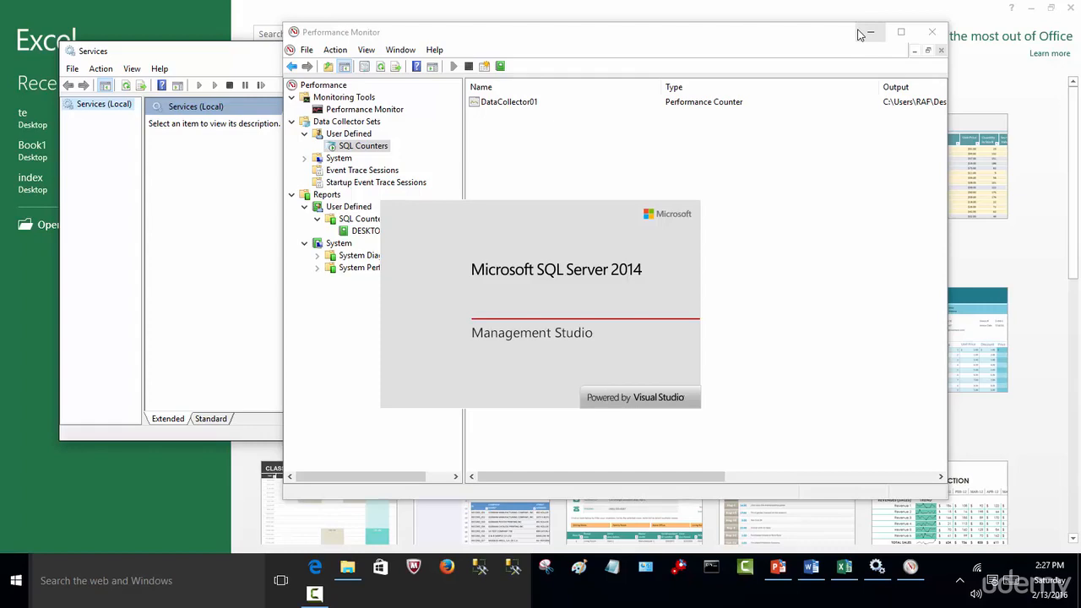
left_click(226, 311)
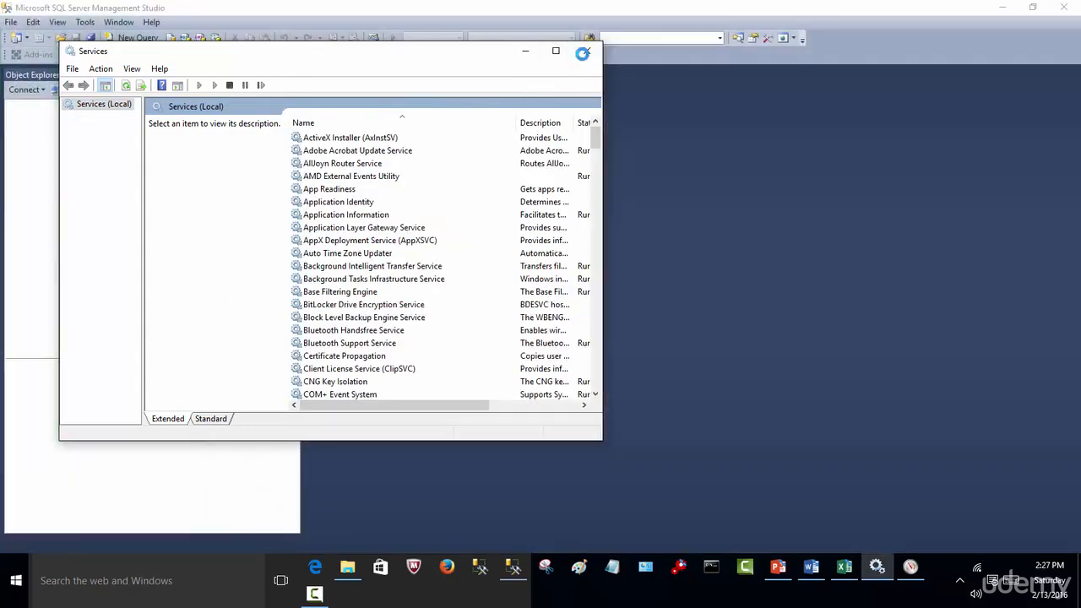
left_click(585, 50)
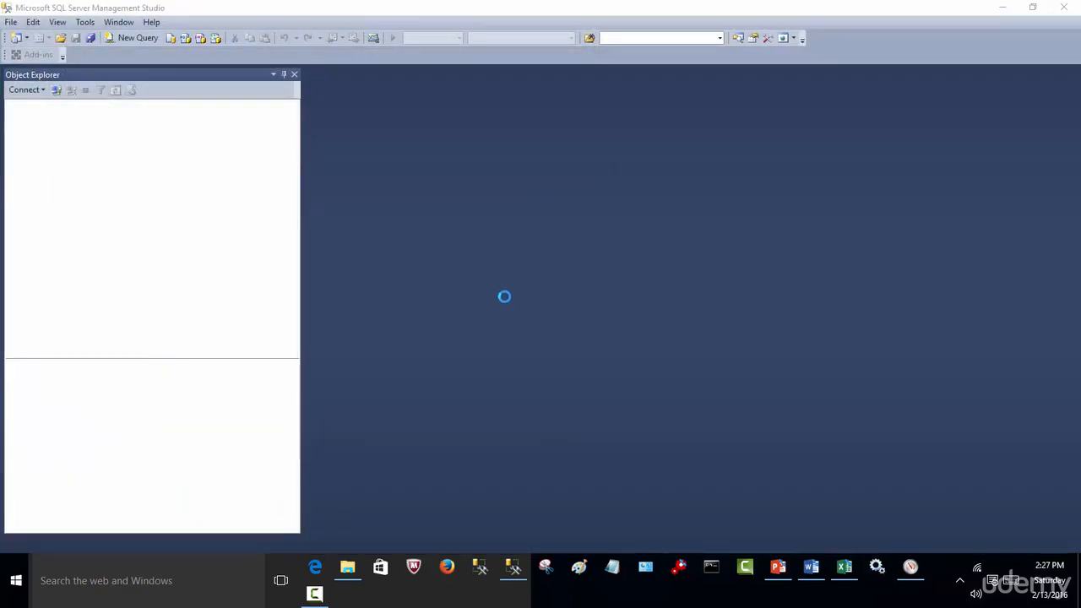
Connect SQL Server Management Studio to the SQL2014 instance and open the recent file SQLQuery1.sql.
left_click(476, 308)
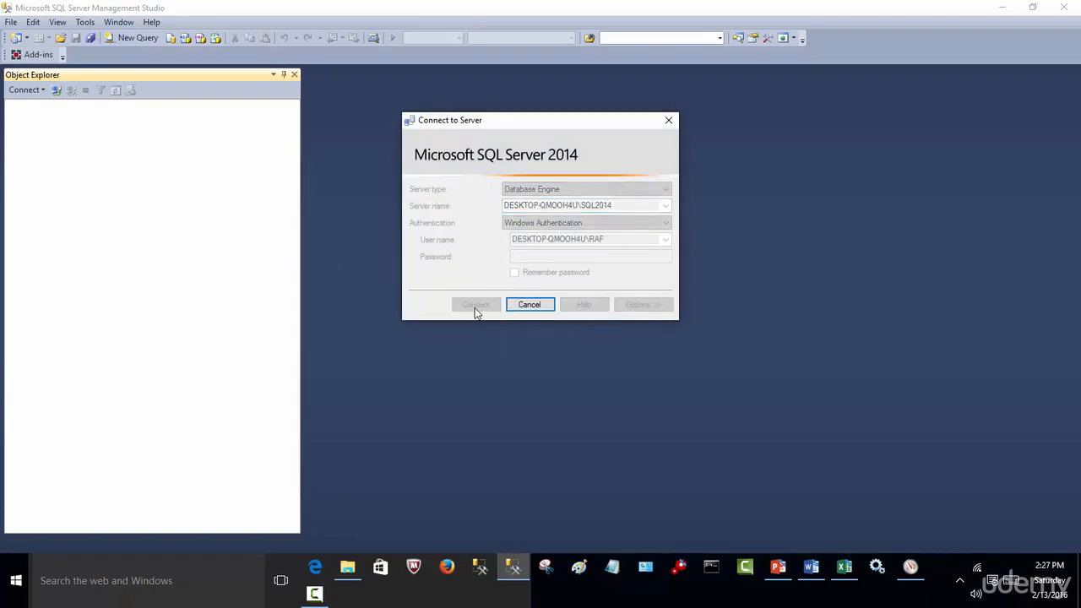
left_click(11, 22)
mouse_move(81, 211)
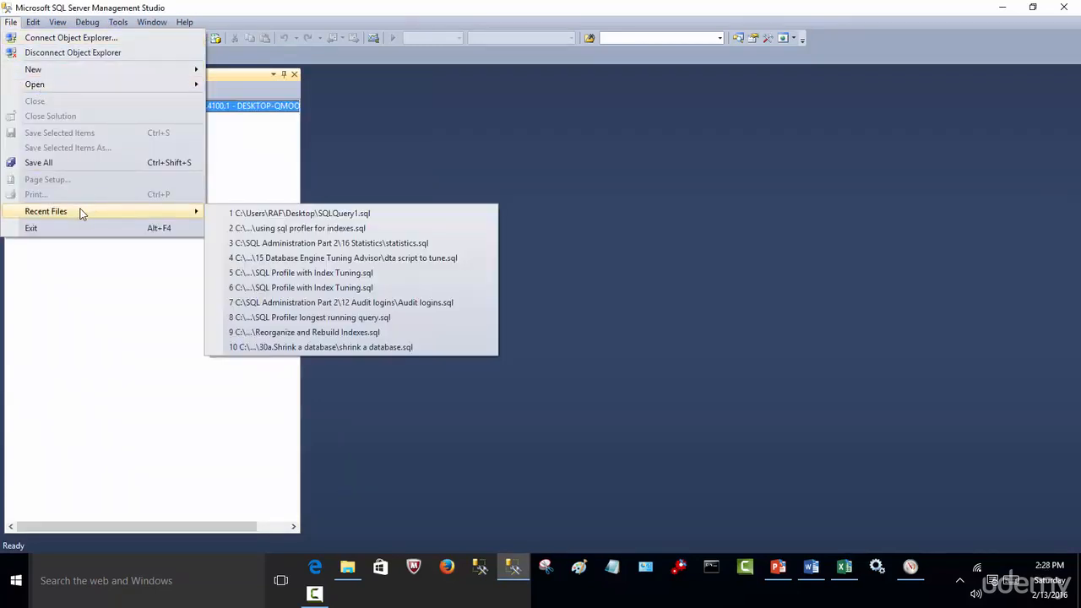
left_click(334, 213)
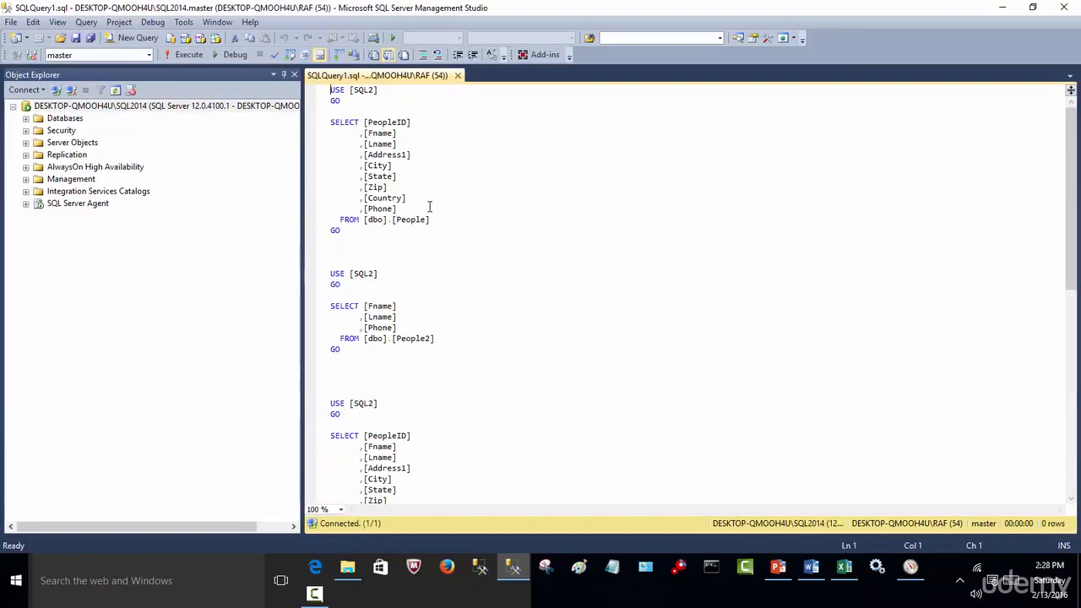
Execute the SELECT query on the People2 table and the one on the People table in SQLQuery1.sql.
left_click_drag(431, 340, 330, 263)
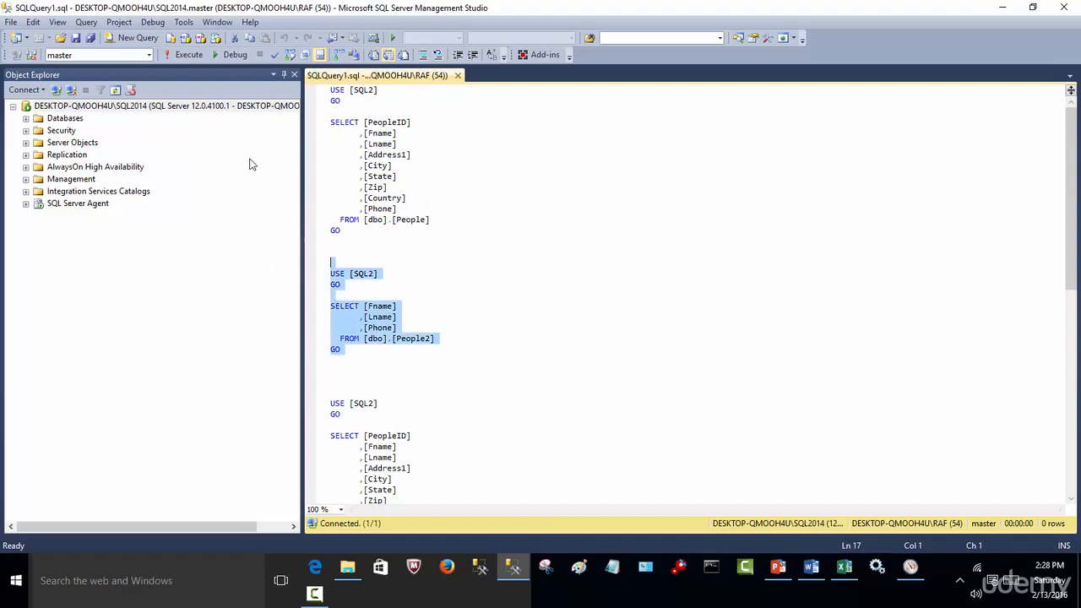
left_click(188, 55)
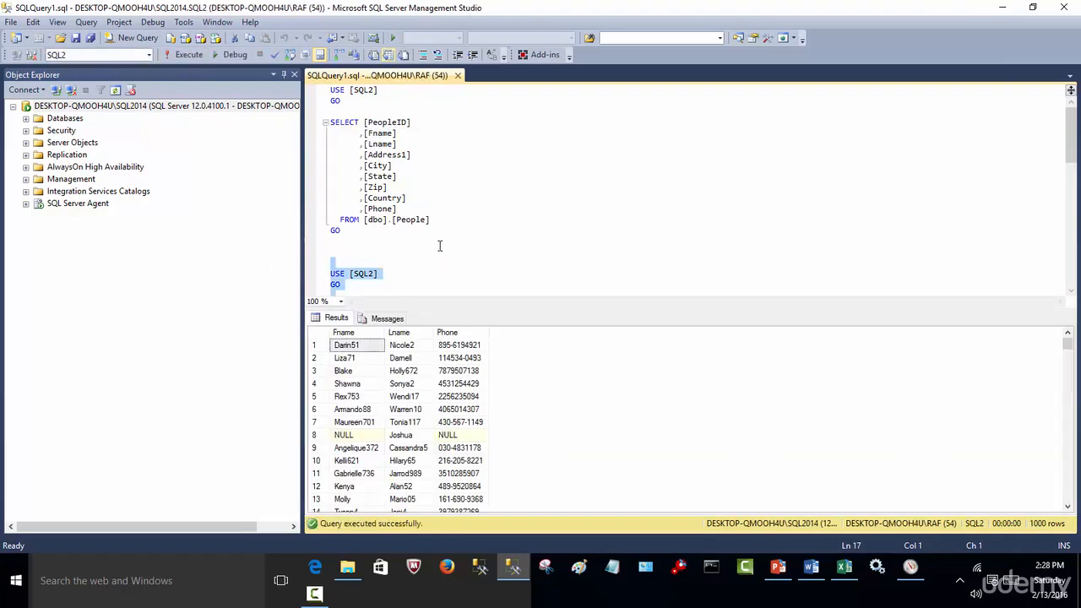
left_click_drag(383, 237, 310, 91)
left_click(185, 55)
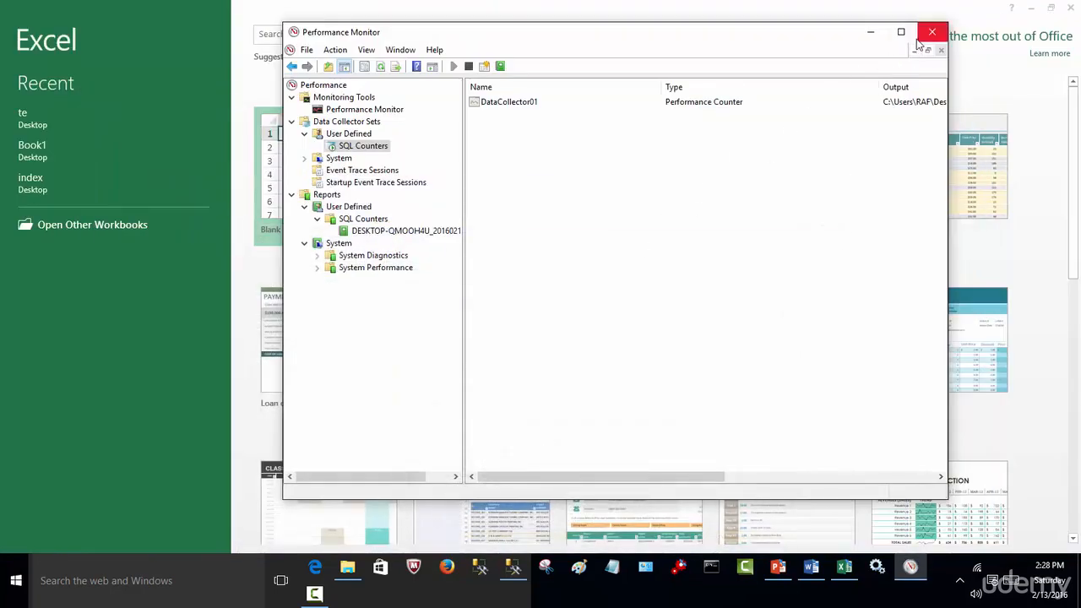
Minimize Performance Monitor and close Excel, Word and PowerPoint.
left_click(870, 32)
left_click(1069, 17)
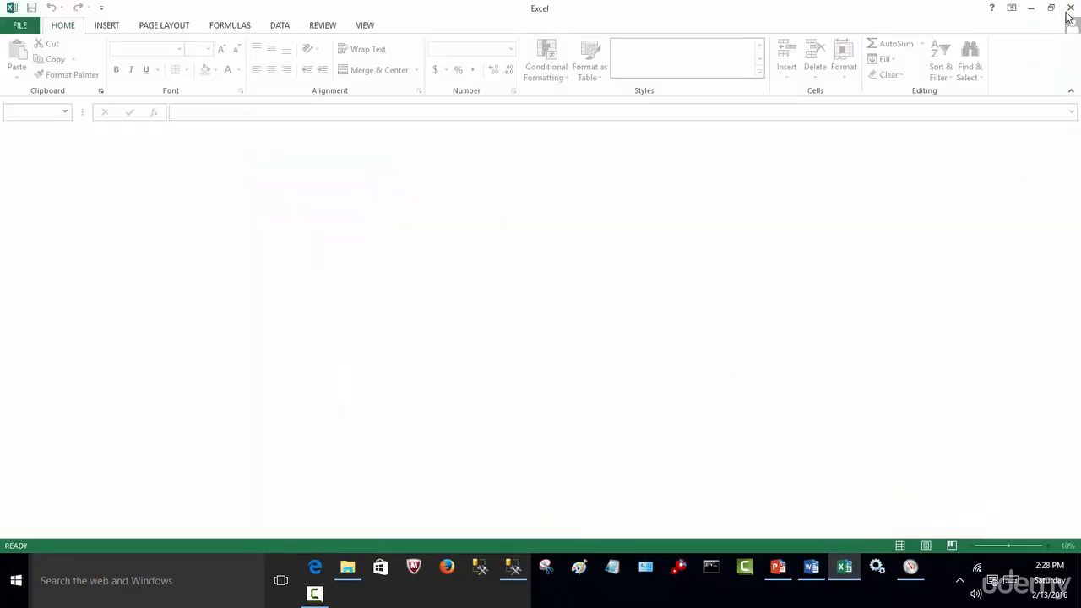
left_click(1069, 11)
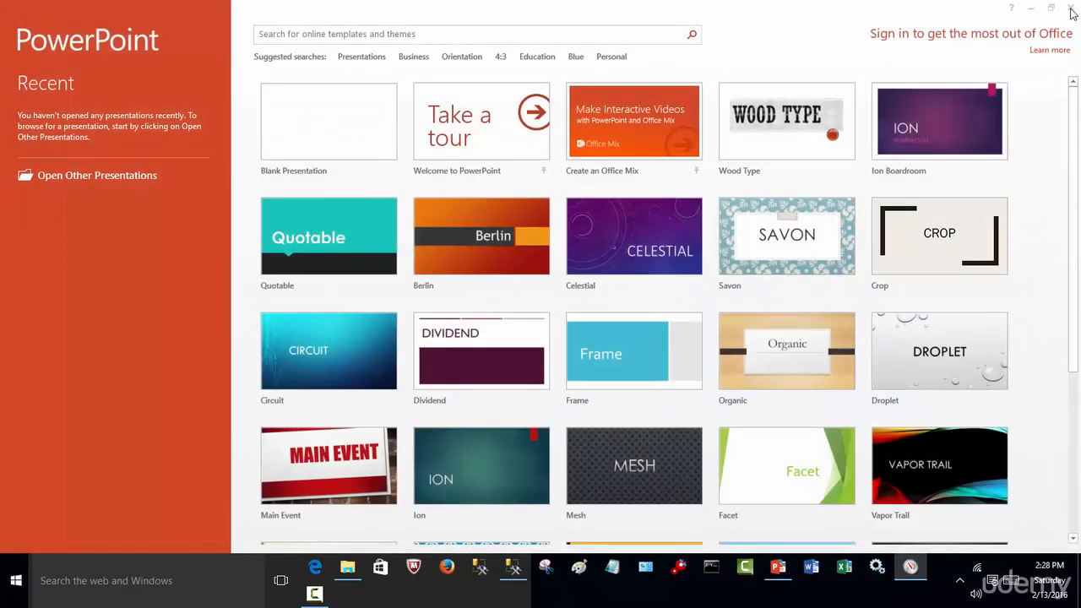
left_click(1069, 12)
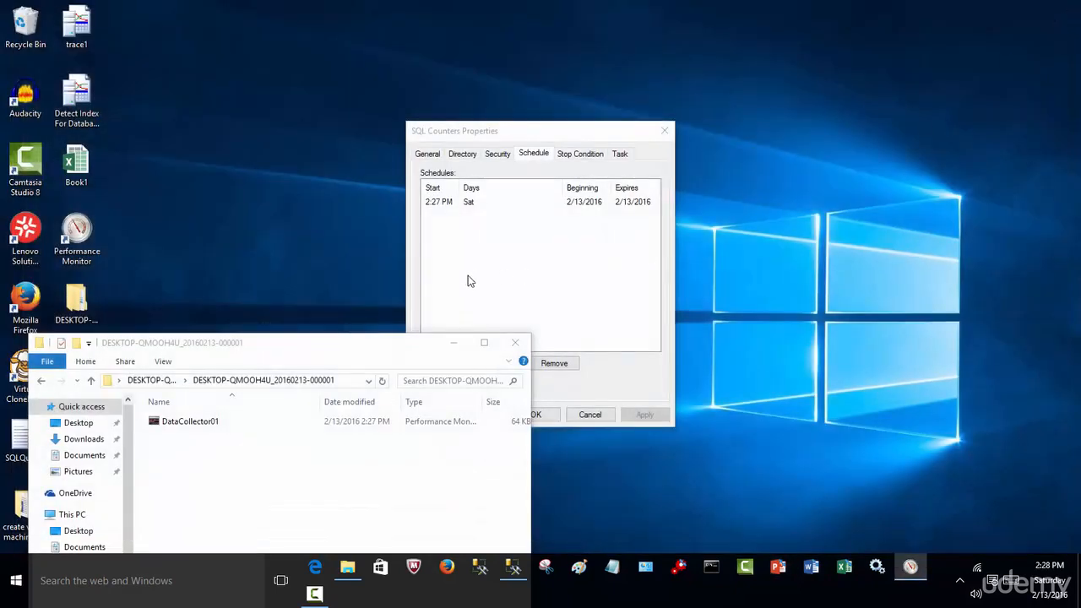
Accept the SQL Counters properties with the Saturday 2:27 PM schedule and acknowledge the data collector set notice.
left_click(470, 281)
left_click(538, 414)
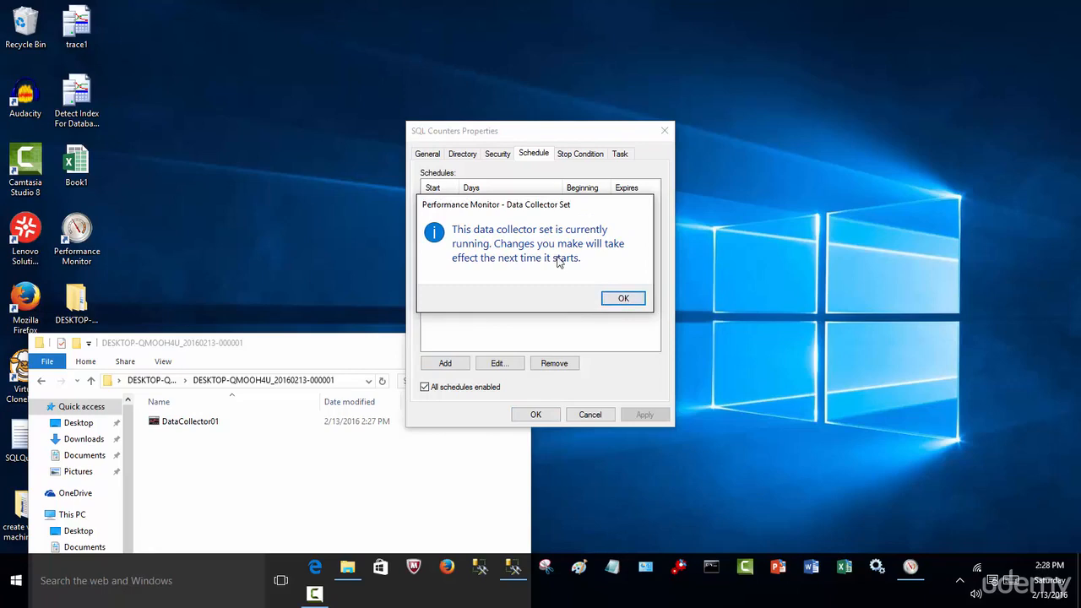
left_click(622, 300)
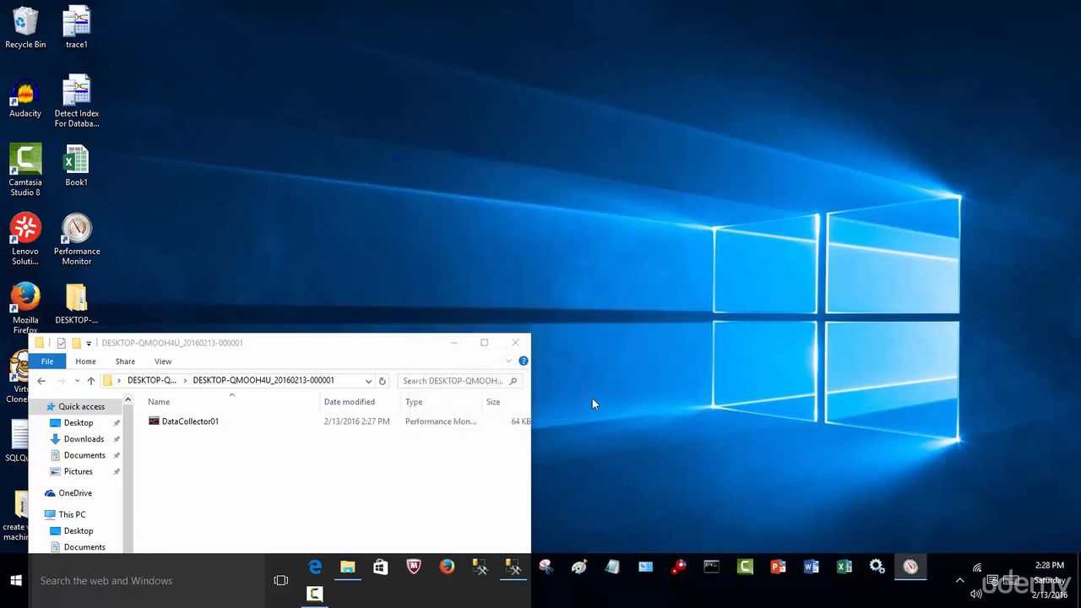
Maximize the output folder window and bring Performance Monitor in front of it.
left_click(483, 342)
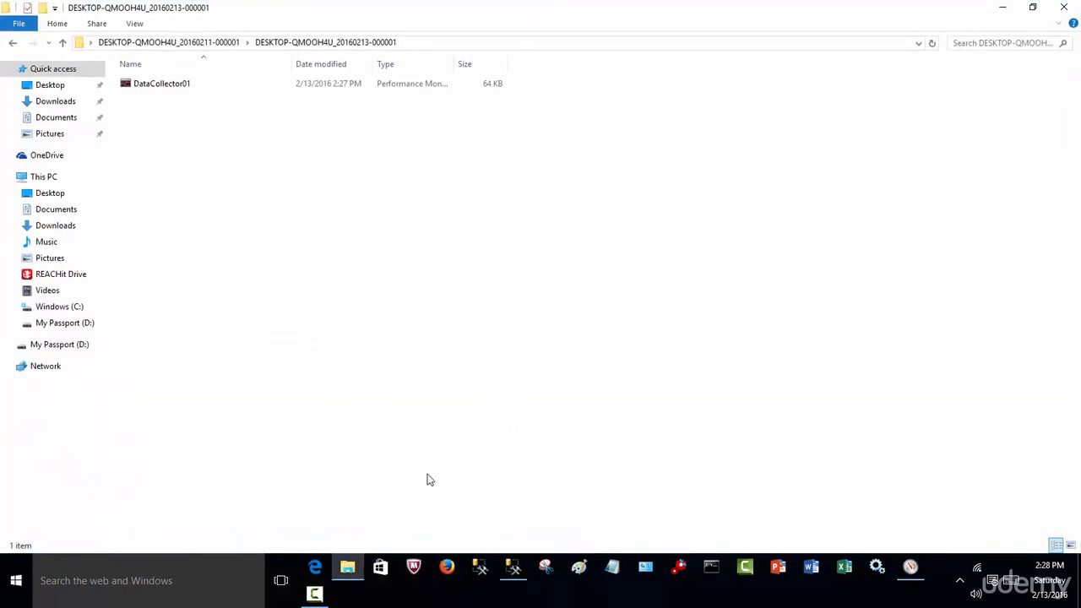
left_click(910, 567)
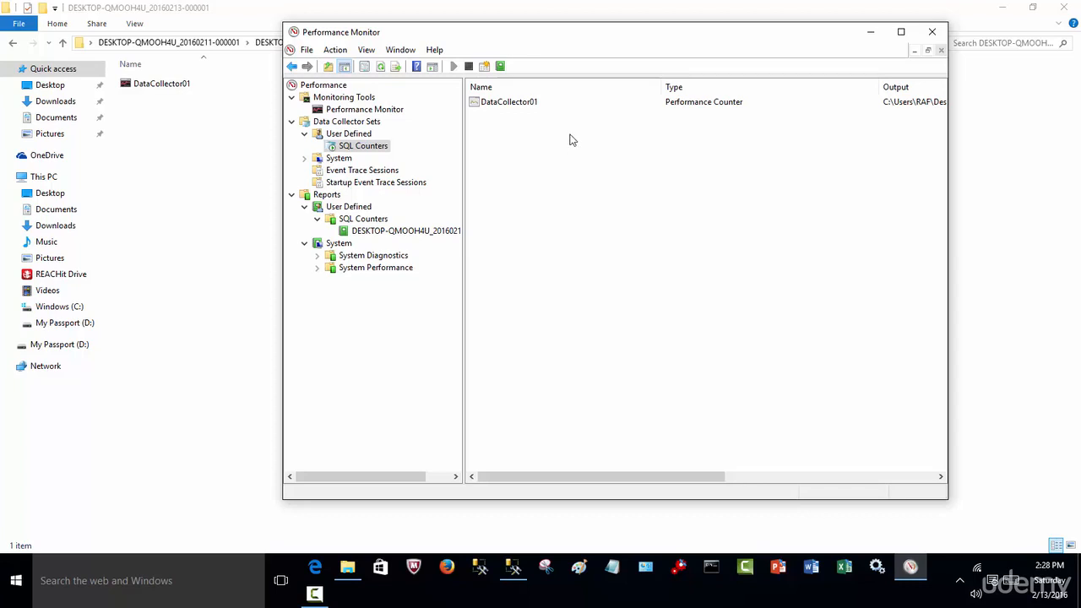
right_click(365, 147)
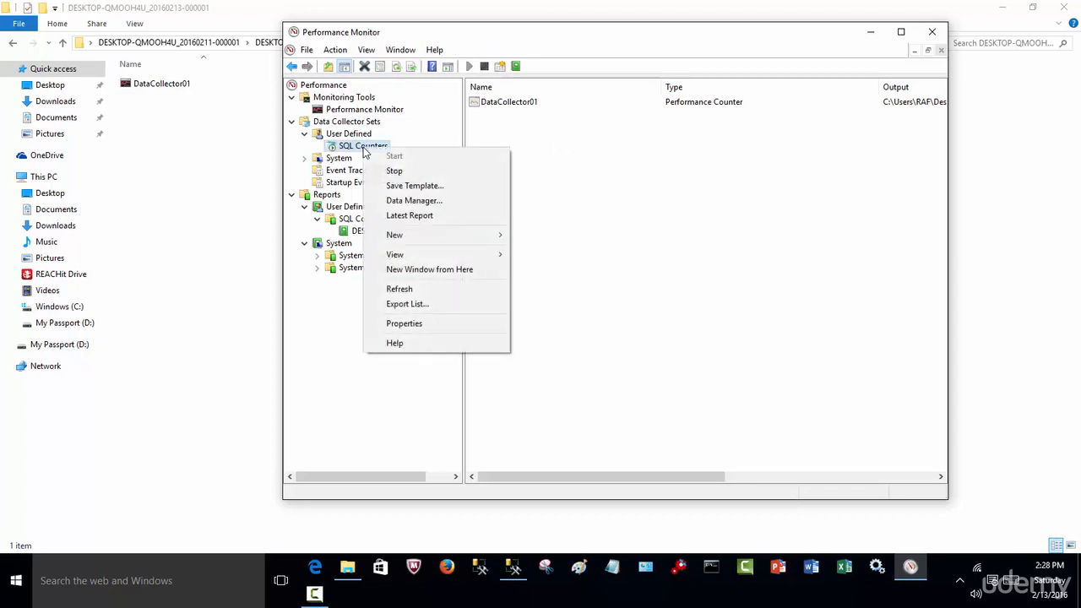
left_click(437, 174)
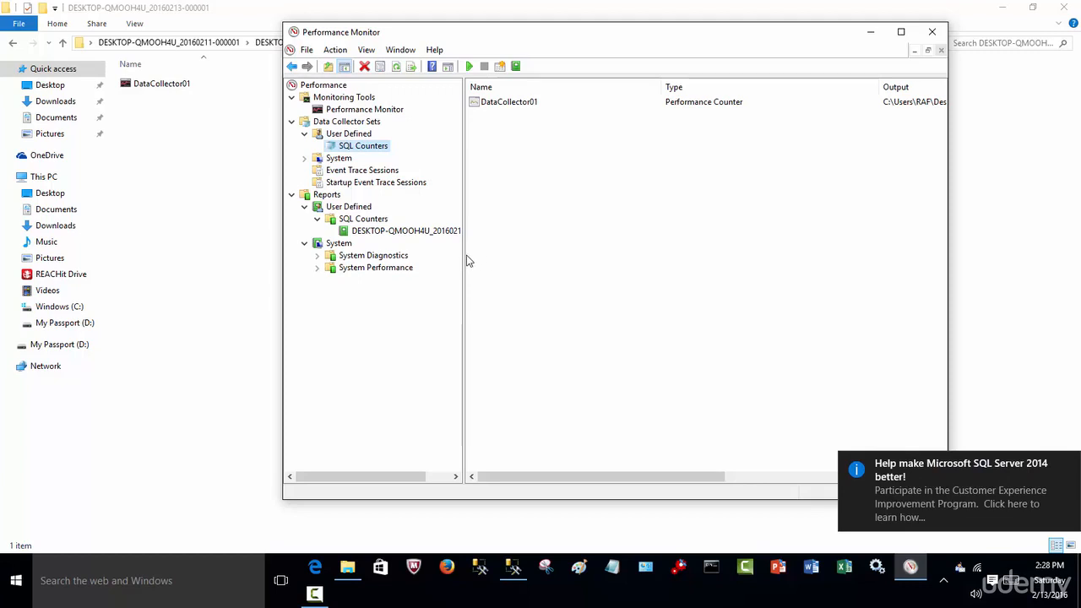
left_click_drag(463, 260, 603, 269)
right_click(438, 231)
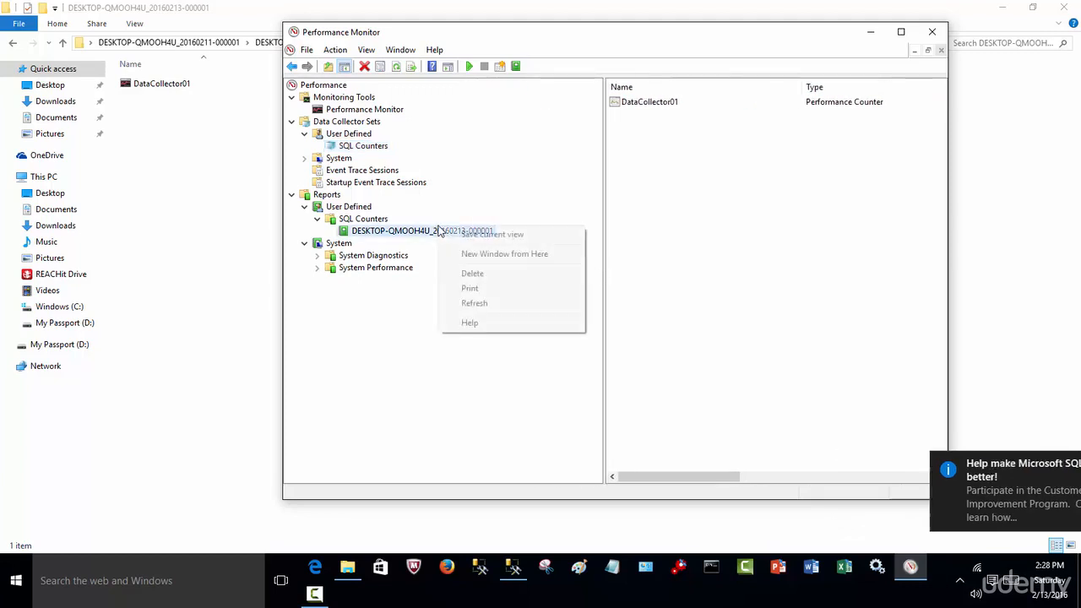
left_click(393, 232)
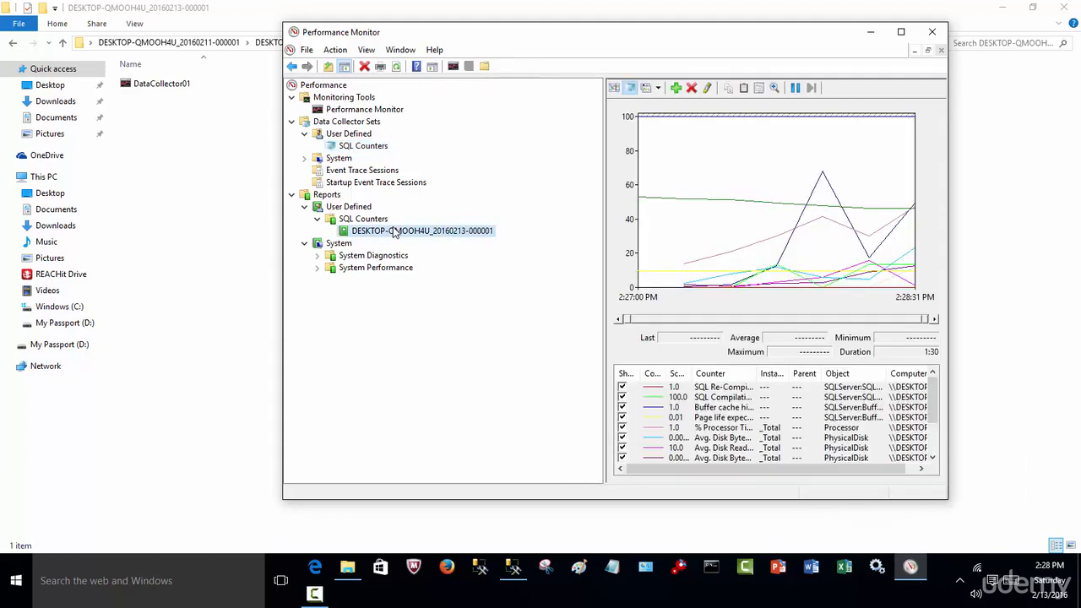
Maximize Performance Monitor and widen the Counter column to show the full counter names.
left_click(901, 32)
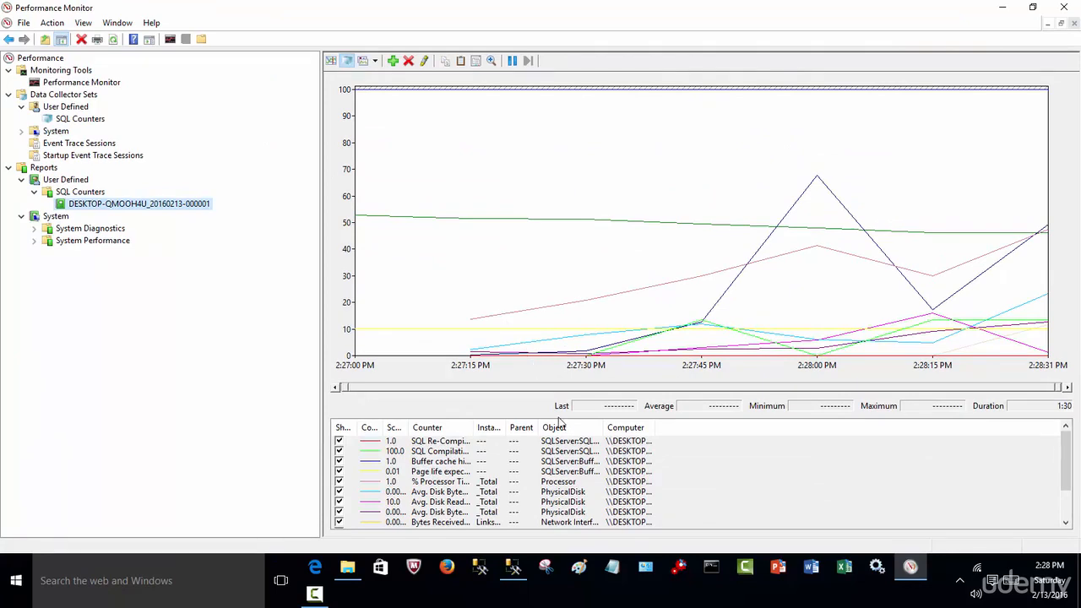
left_click_drag(476, 427, 659, 428)
mouse_move(1065, 448)
left_mouse_down()
mouse_move(1064, 473)
mouse_move(1065, 431)
left_mouse_up()
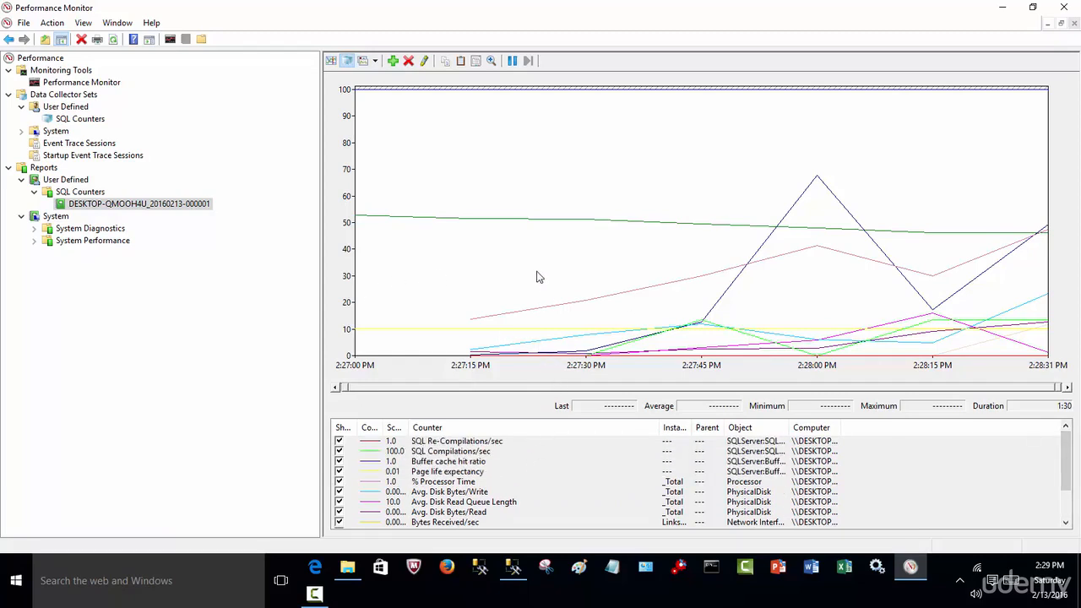
Turn on graph highlighting and examine the lines of the counters from SQL Re-Compilations/sec through Avg. Disk Bytes/Read one by one.
left_click(504, 445)
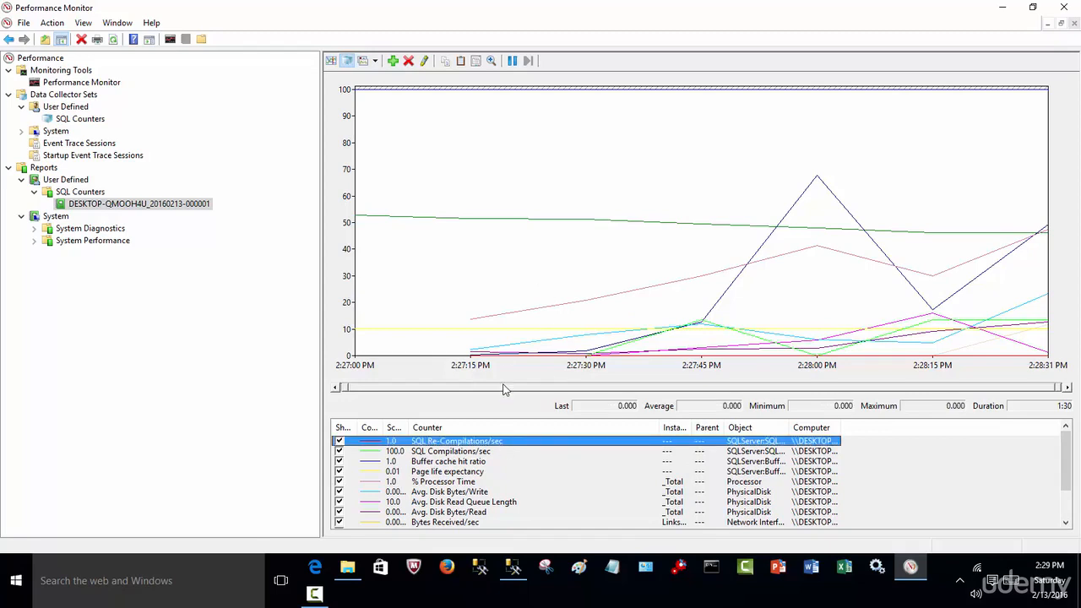
left_click(425, 62)
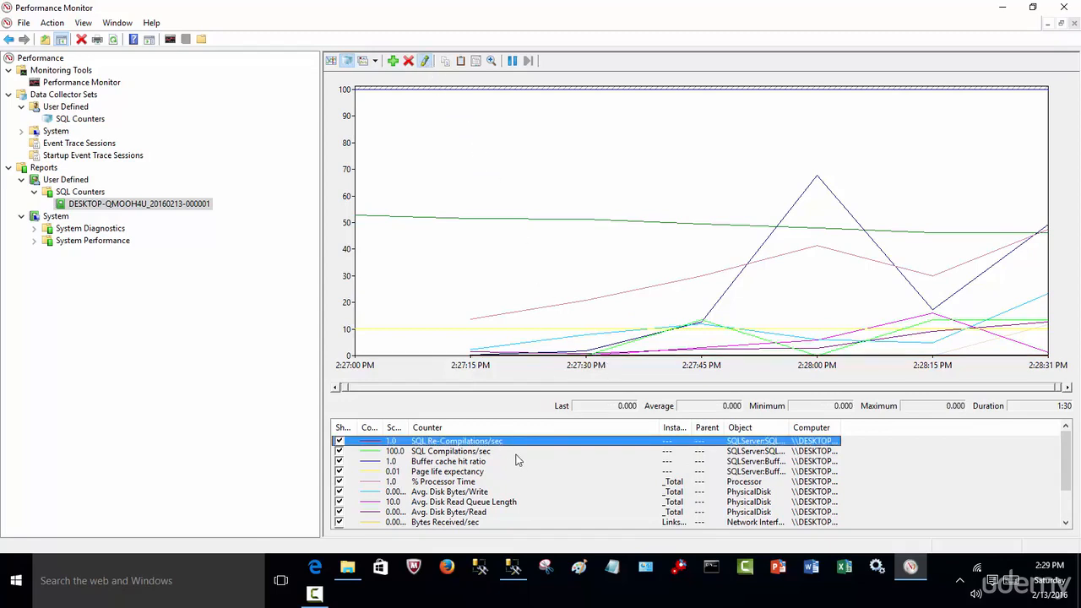
left_click(484, 454)
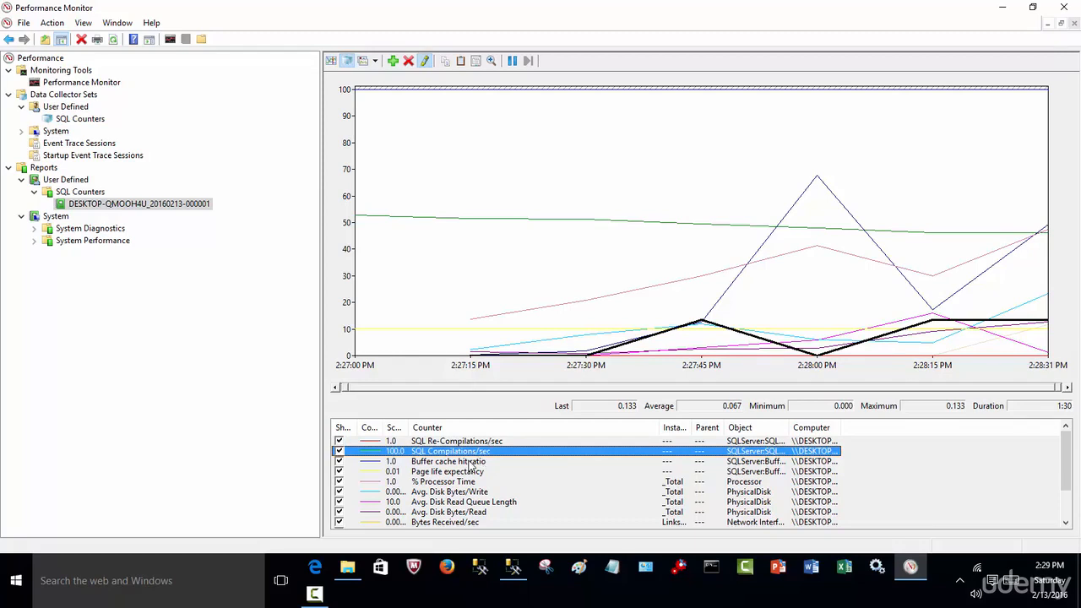
left_click(471, 462)
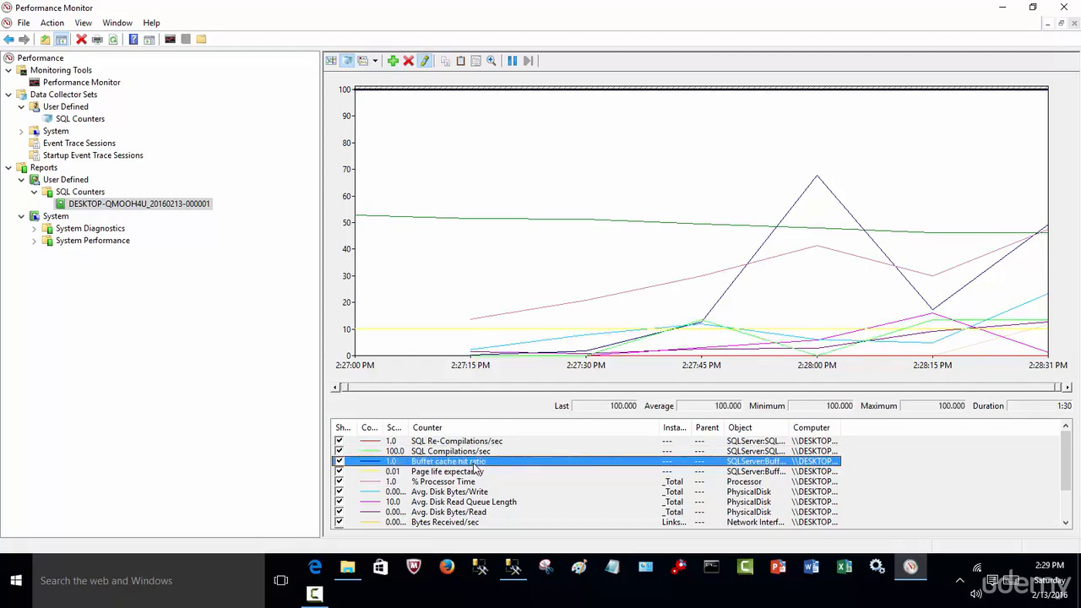
left_click(469, 472)
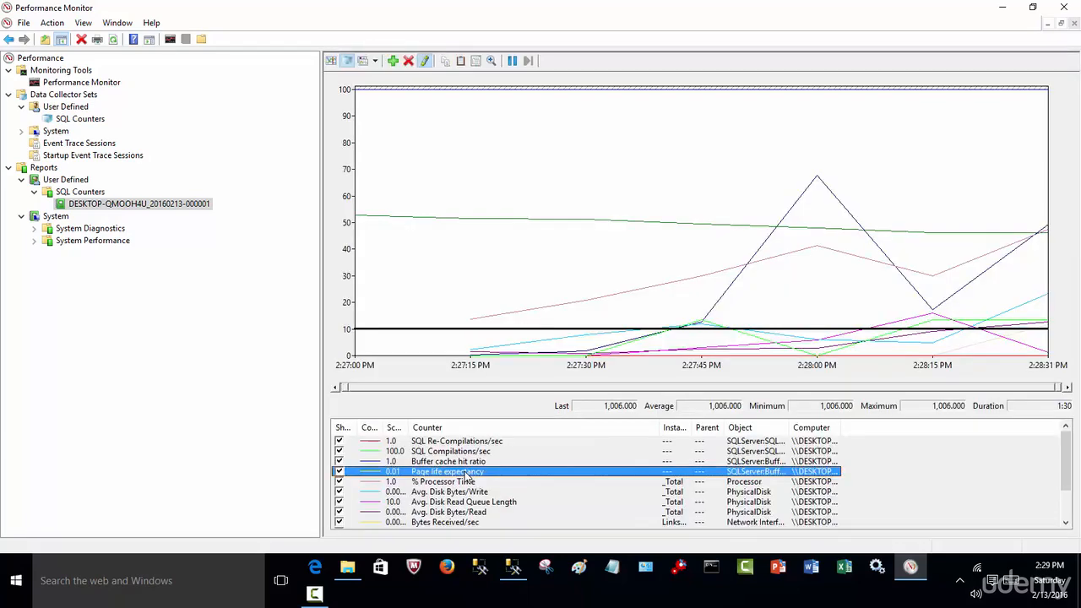
left_click(465, 483)
left_click(465, 492)
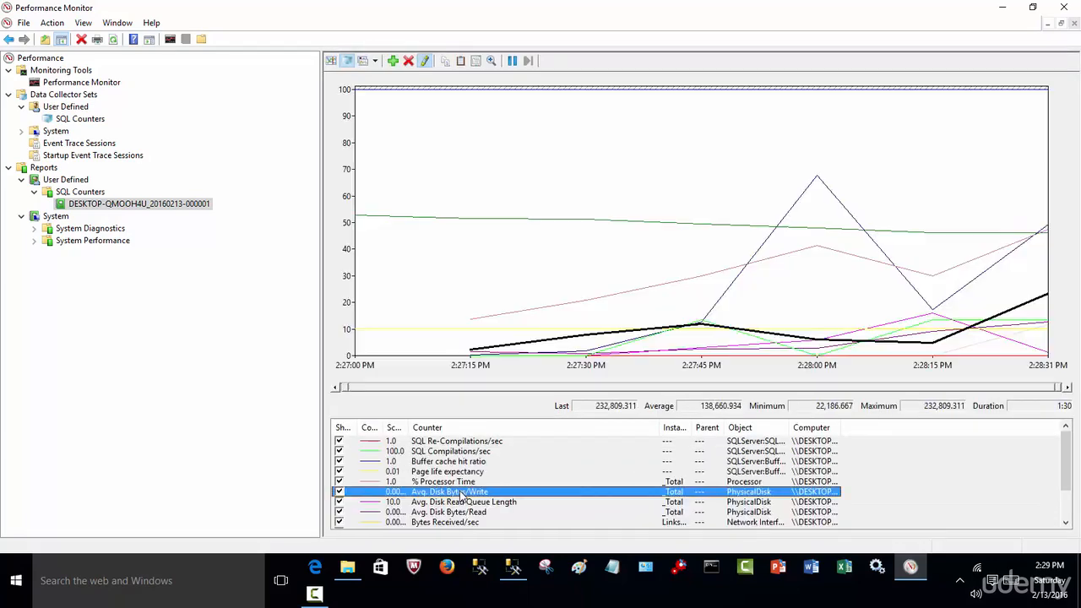
left_click(463, 502)
left_click(464, 512)
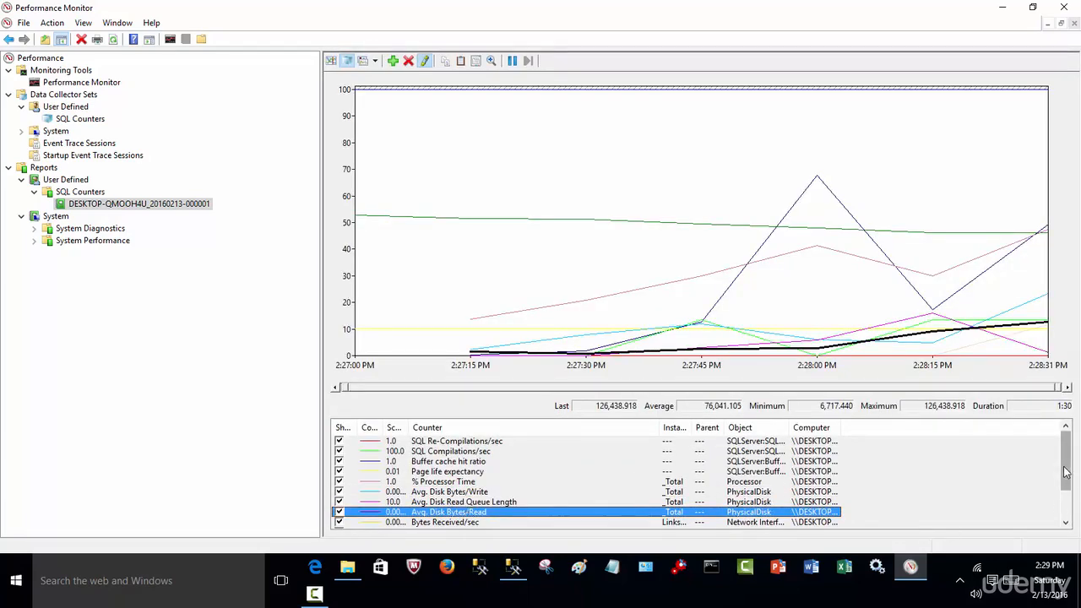
Examine the graph lines of Available MBytes, Page Writes/sec, Page Reads/sec, Bytes Sent/sec and Avg. Disk Bytes/Read.
left_click_drag(1066, 467, 1067, 507)
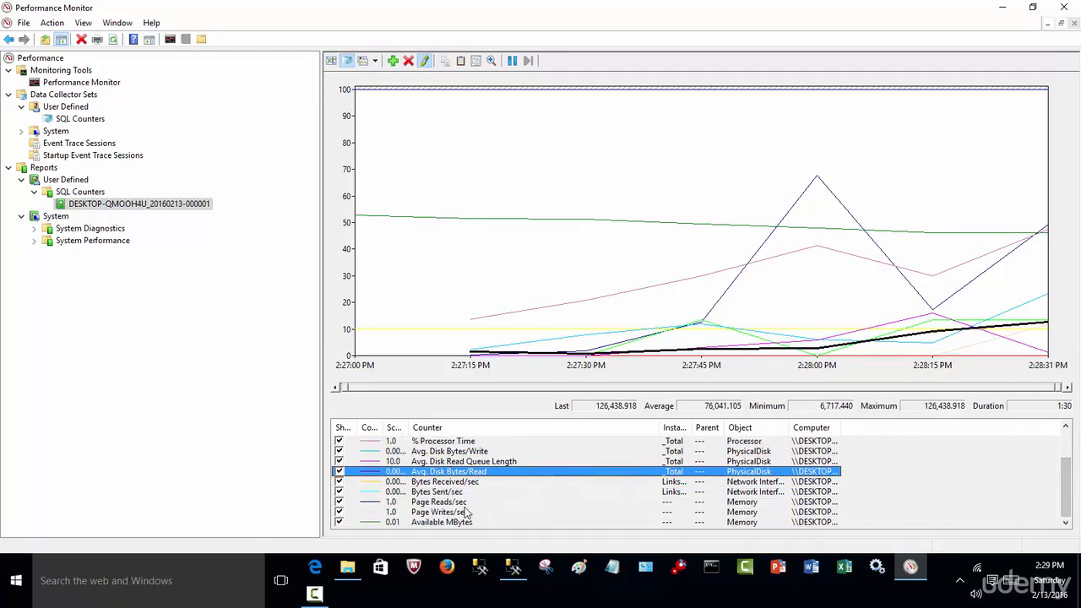
left_click(450, 522)
left_click(450, 512)
left_click(452, 501)
left_click(452, 492)
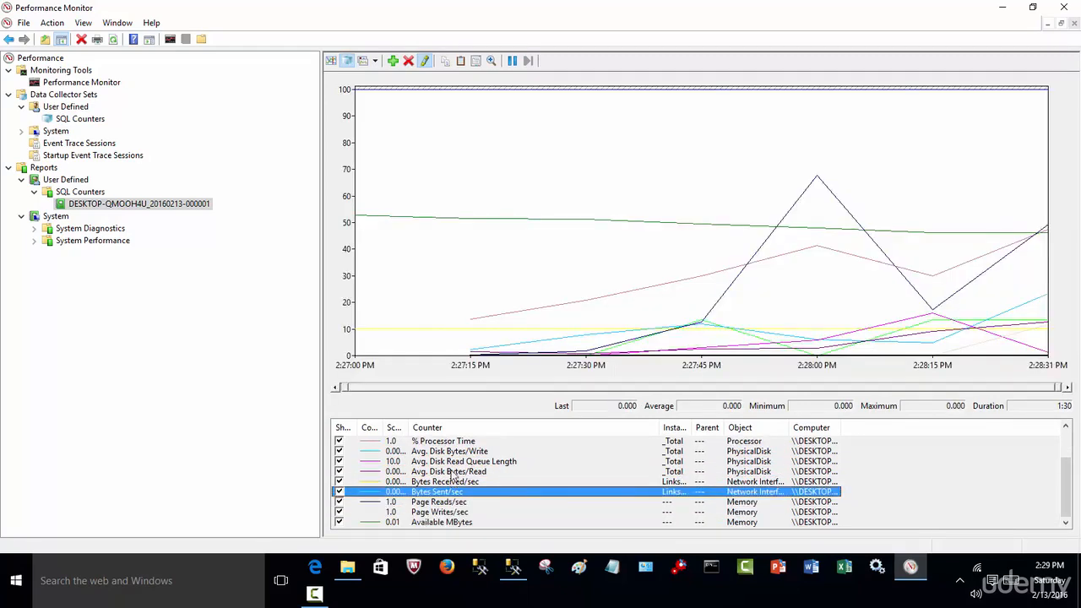
left_click(454, 471)
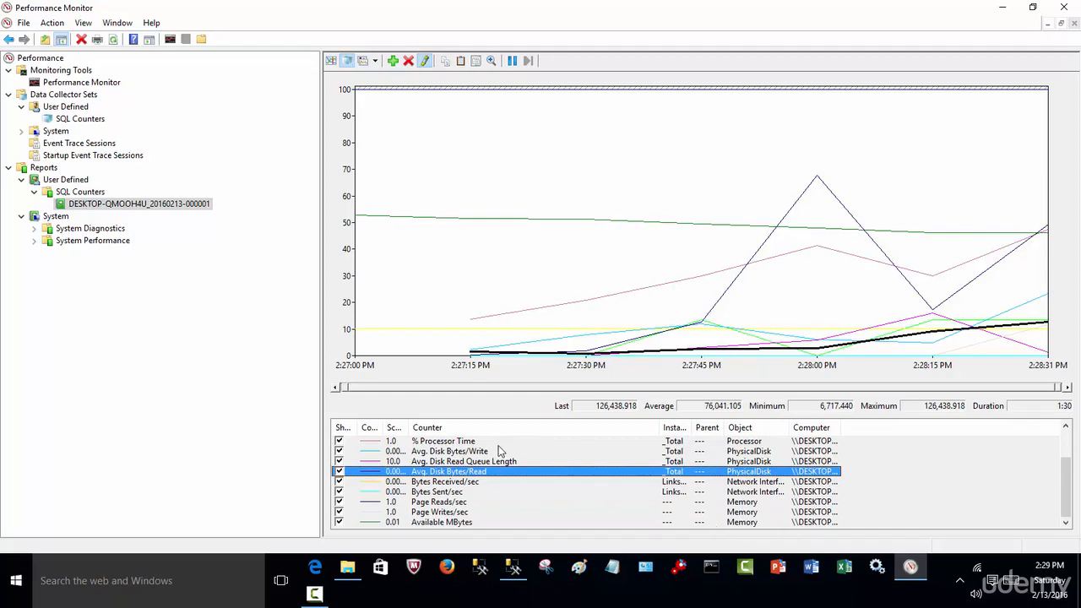
Narrow the console tree to enlarge the report, and widen the Computer column to show the full computer name.
left_click_drag(320, 265, 232, 268)
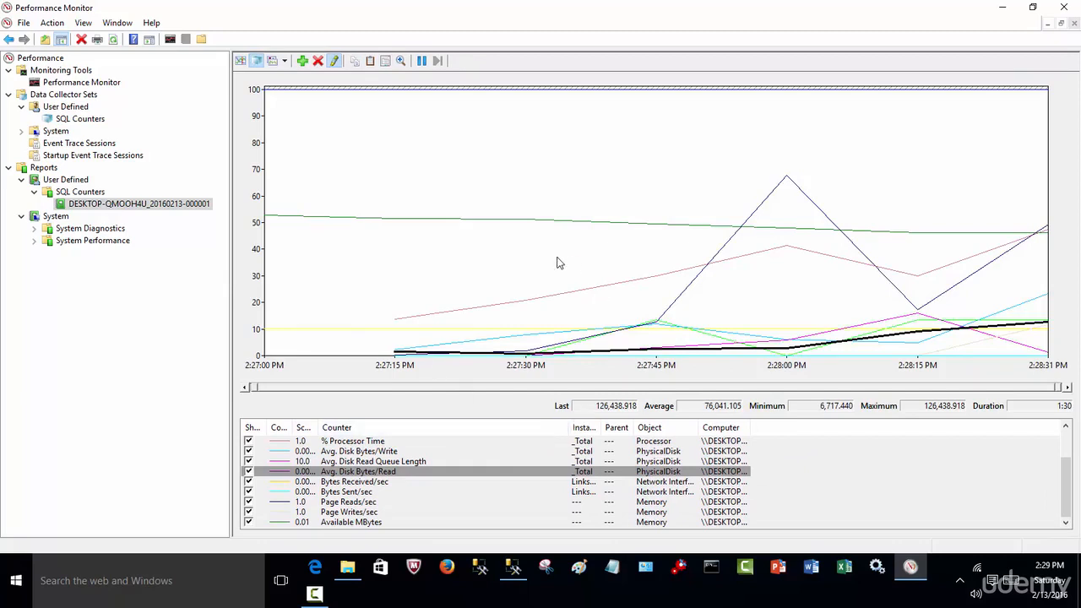
left_click_drag(1066, 479, 1066, 454)
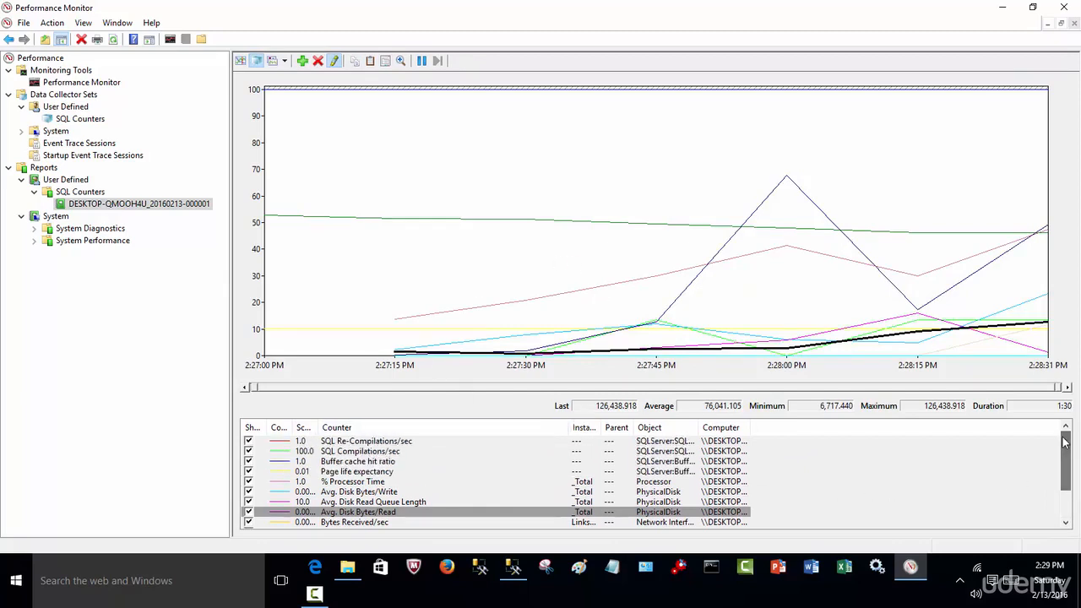
left_click(387, 463)
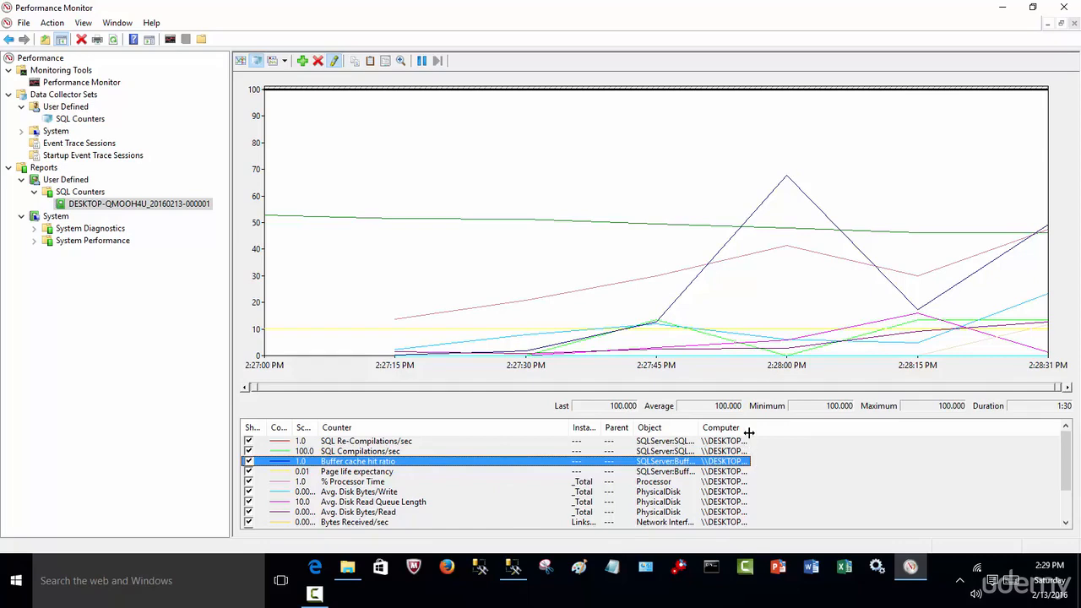
left_click_drag(749, 431, 865, 439)
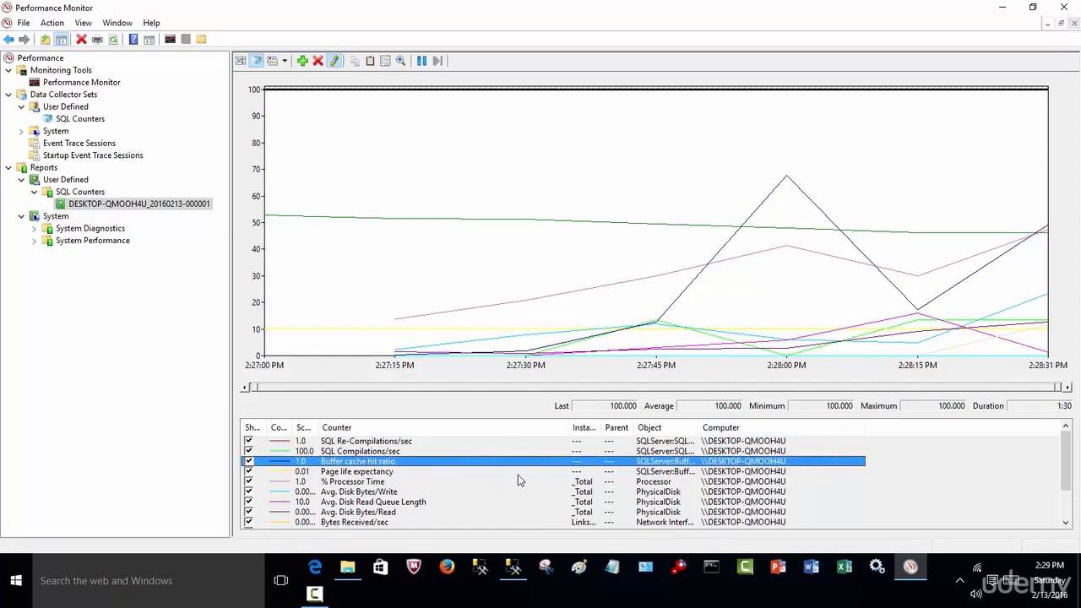
Compare the highlighted lines of further counters, including SQL Re-Compilations/sec, Page life expectancy and Avg. Disk Read Queue Length.
left_click(391, 481)
left_click(377, 461)
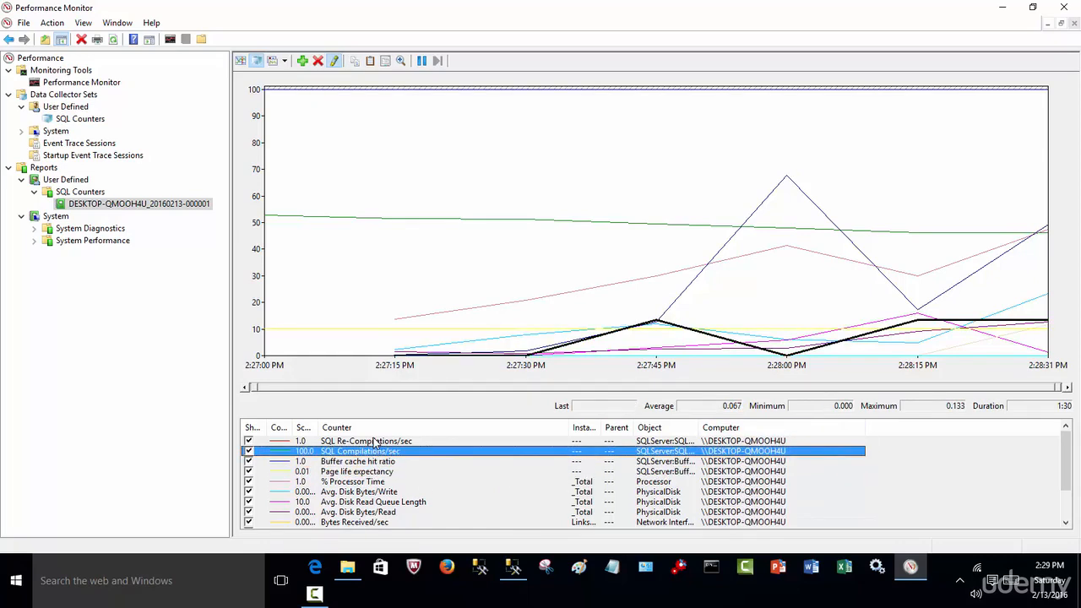
left_click(374, 441)
left_click(373, 473)
left_click(373, 501)
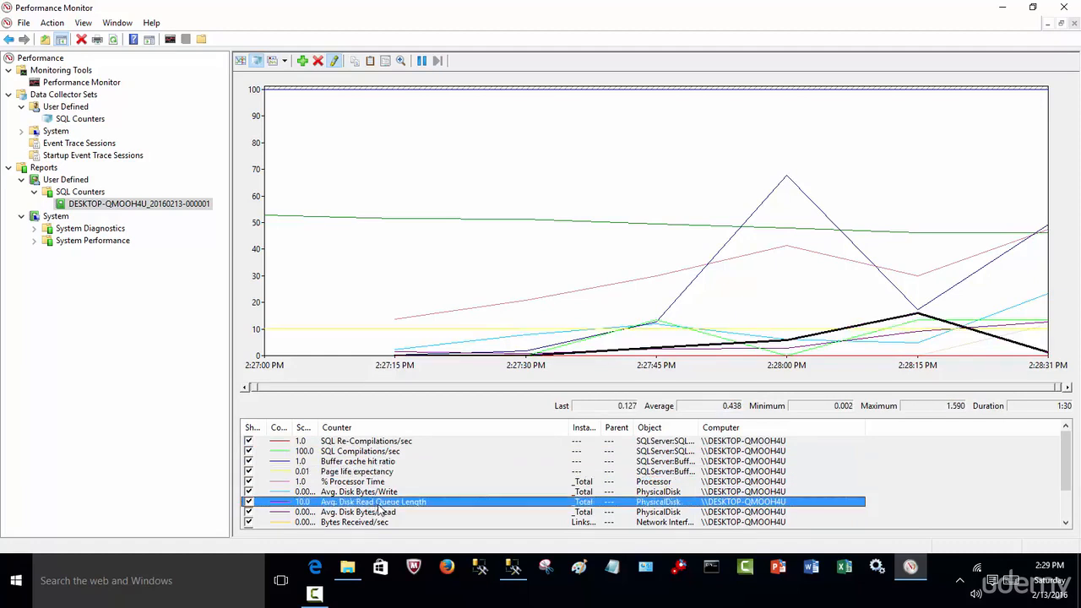
Widen the Object column and highlight SQL Re-Compilations/sec, SQL Compilations/sec and Buffer cache hit ratio in turn.
left_click_drag(700, 428, 804, 428)
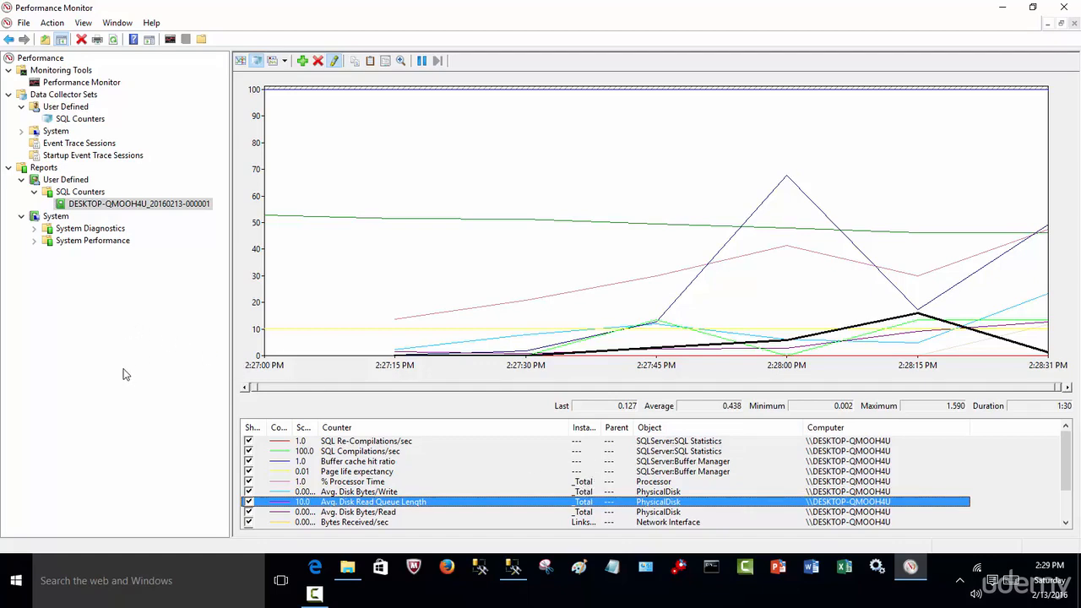
left_click(383, 442)
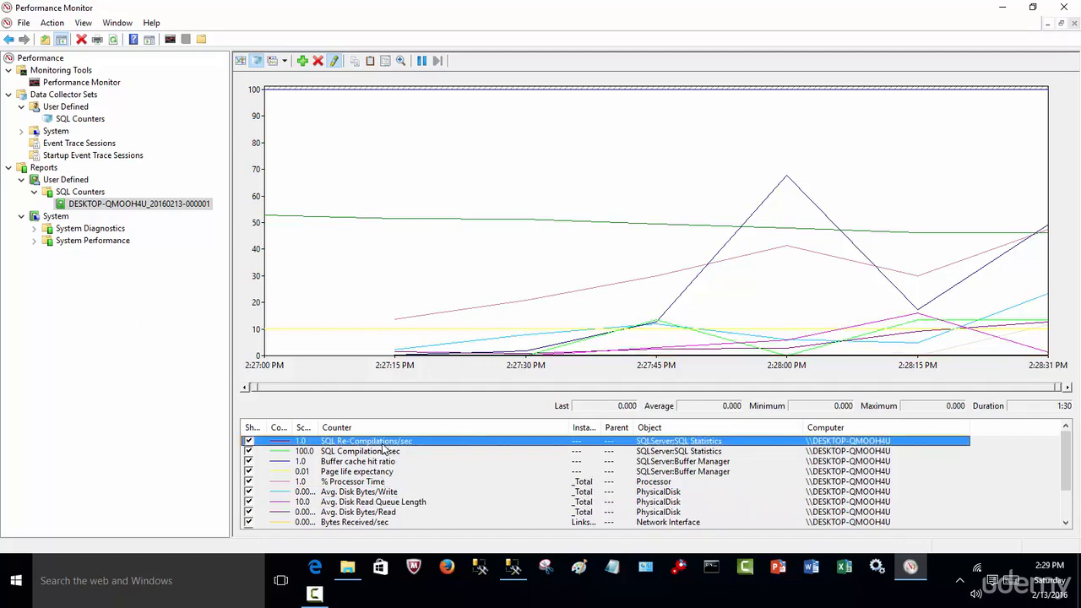
left_click(384, 451)
left_click(379, 462)
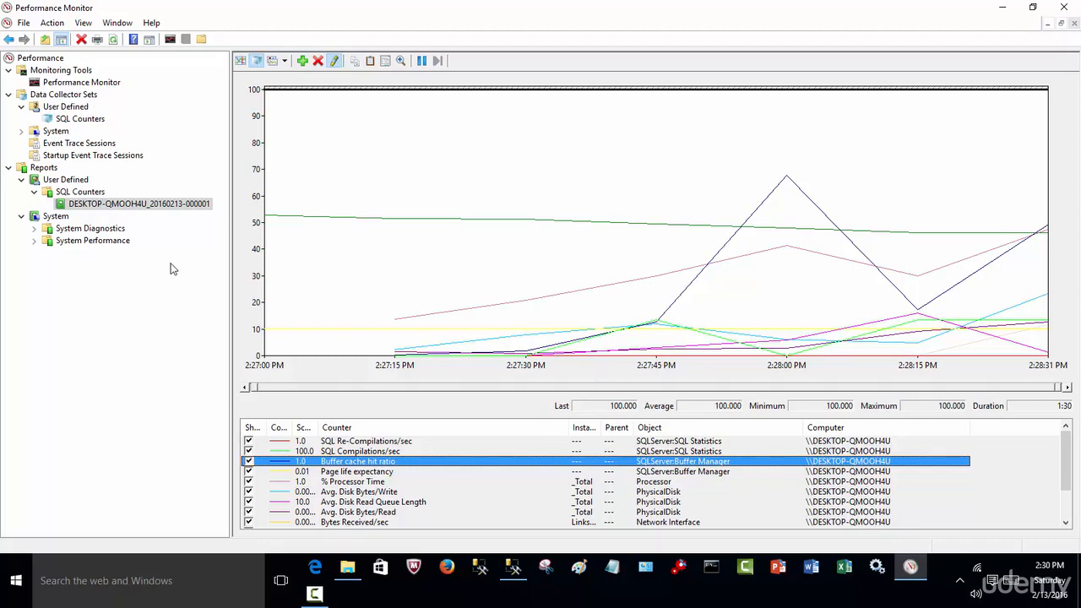
Remove the Saturday 2:27 PM schedule from the SQL Counters properties and close Performance Monitor.
right_click(67, 124)
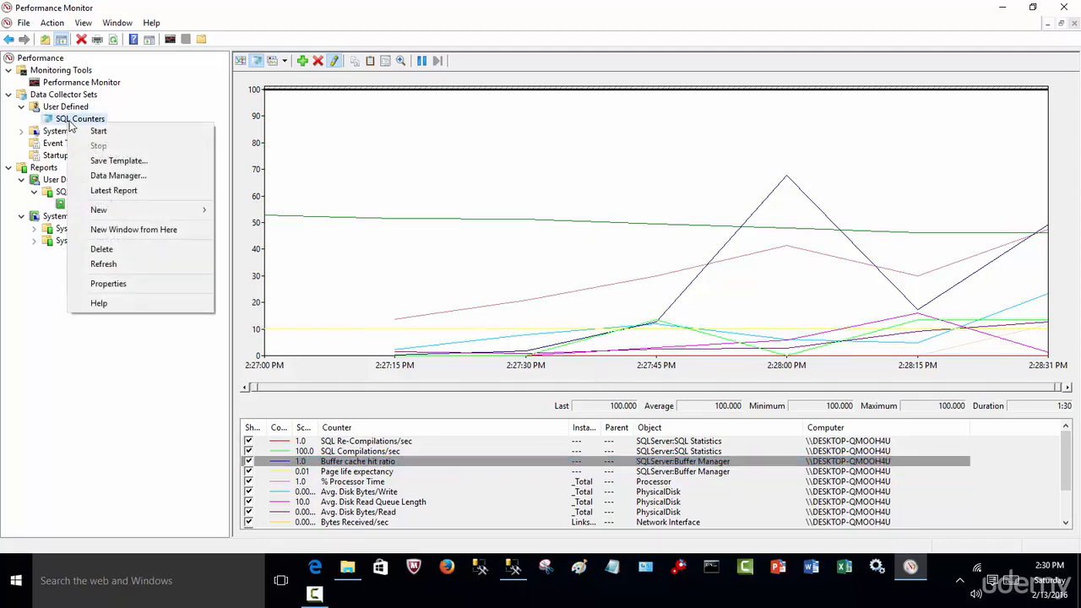
left_click(139, 289)
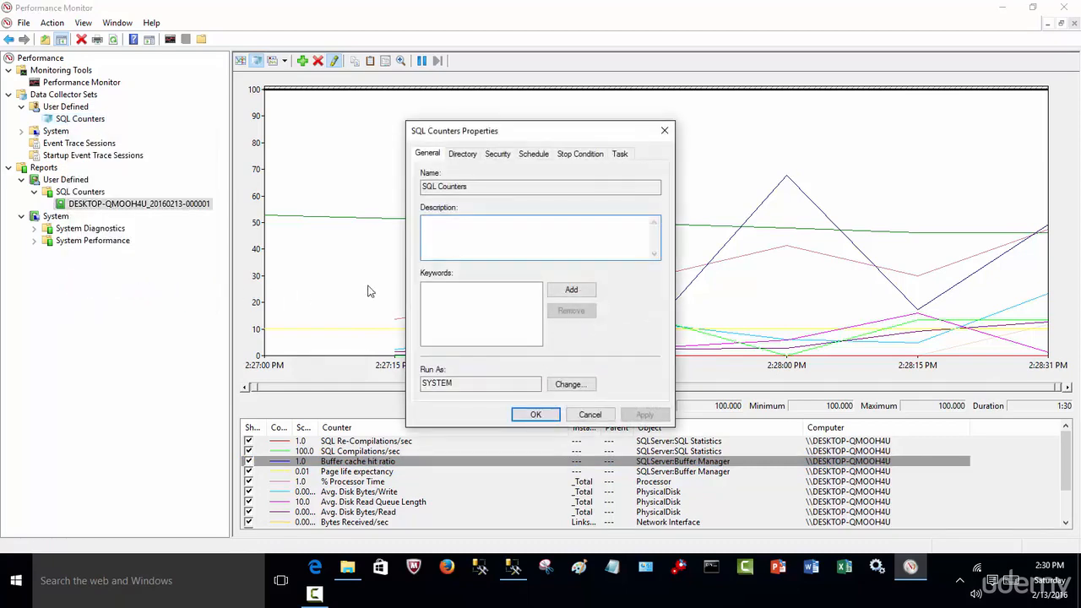
left_click(530, 158)
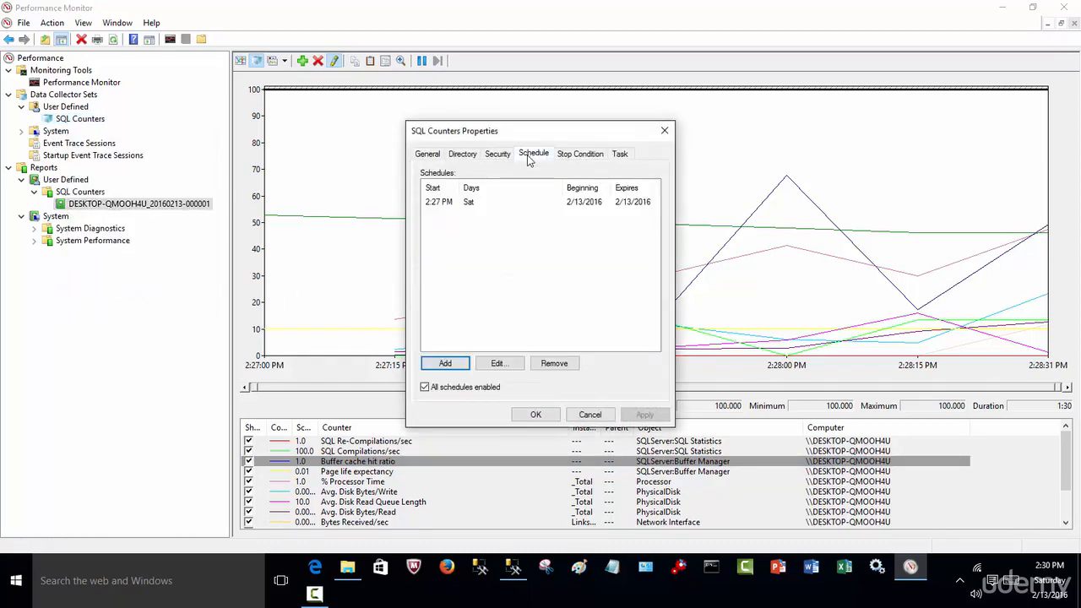
left_click(462, 209)
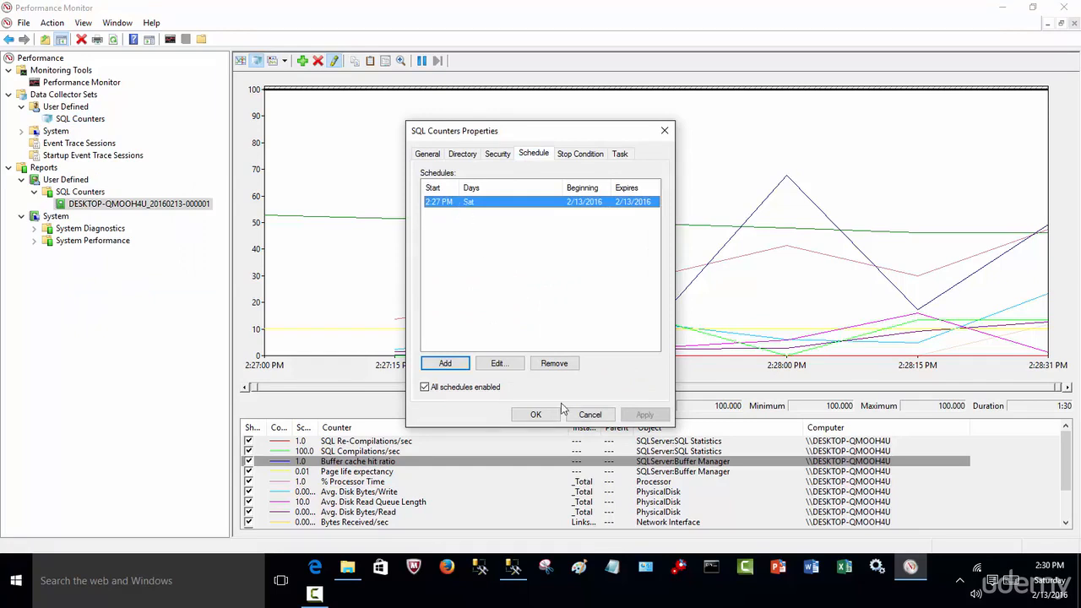
left_click(554, 363)
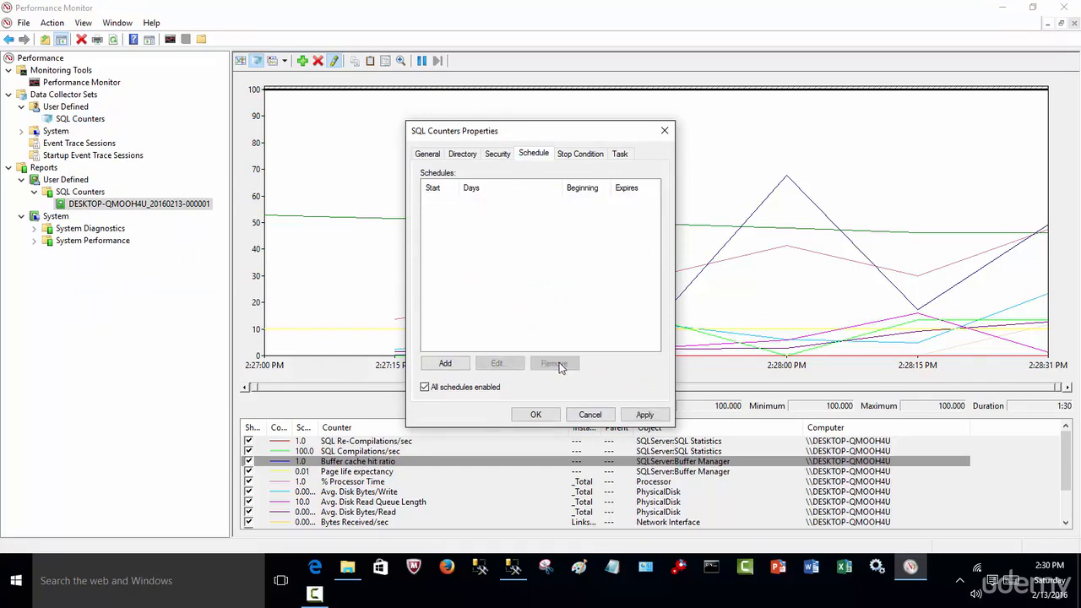
left_click(645, 415)
left_click(536, 414)
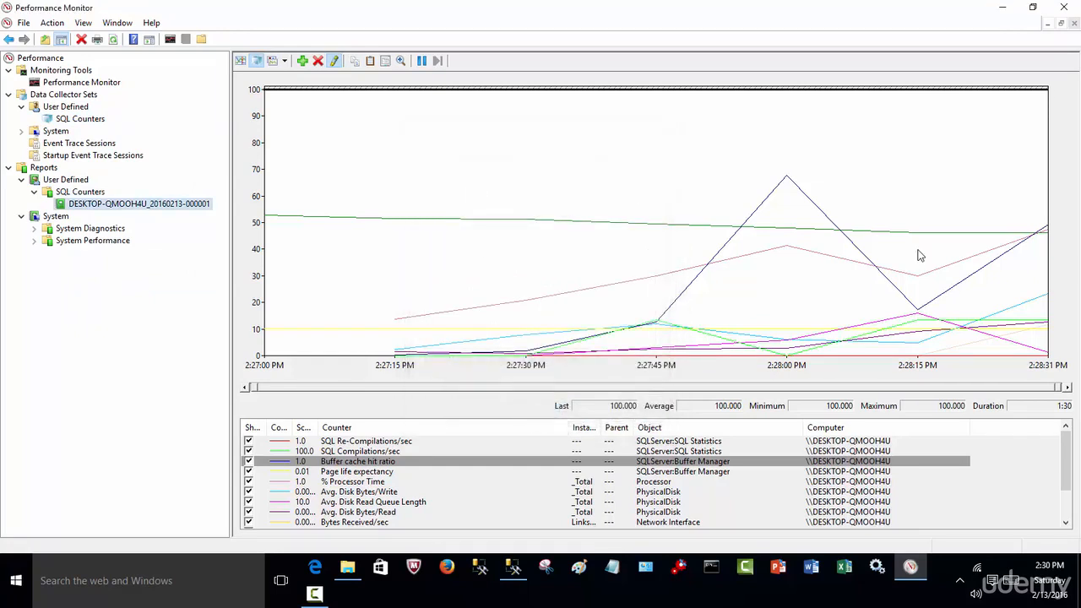
left_click(1063, 7)
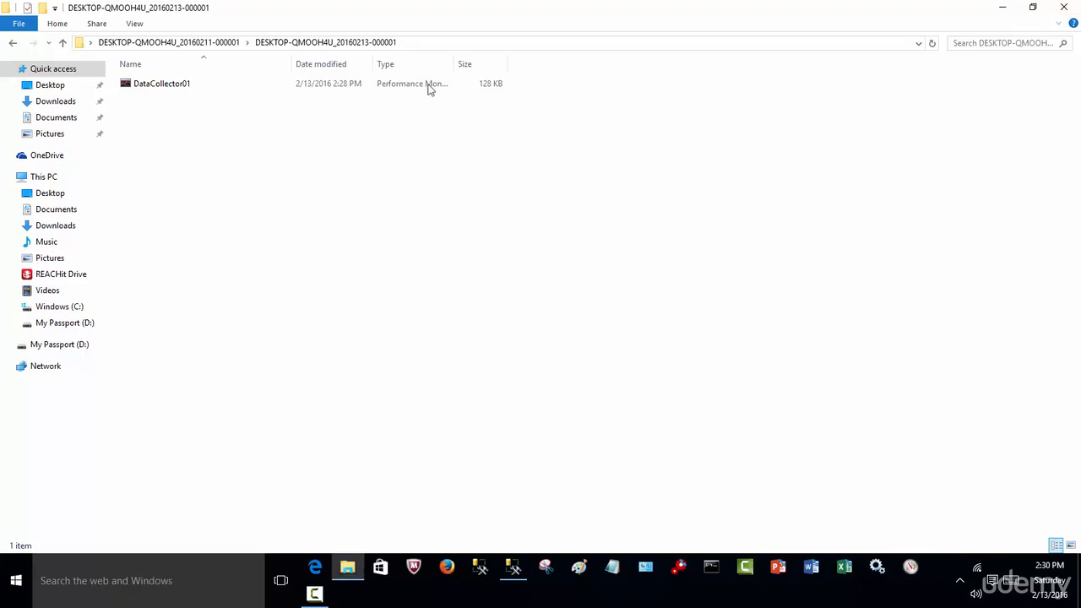
Examine memory, network and disk counters in the DataCollector01 log from the output folder, and close both windows.
left_click_drag(177, 84, 179, 88)
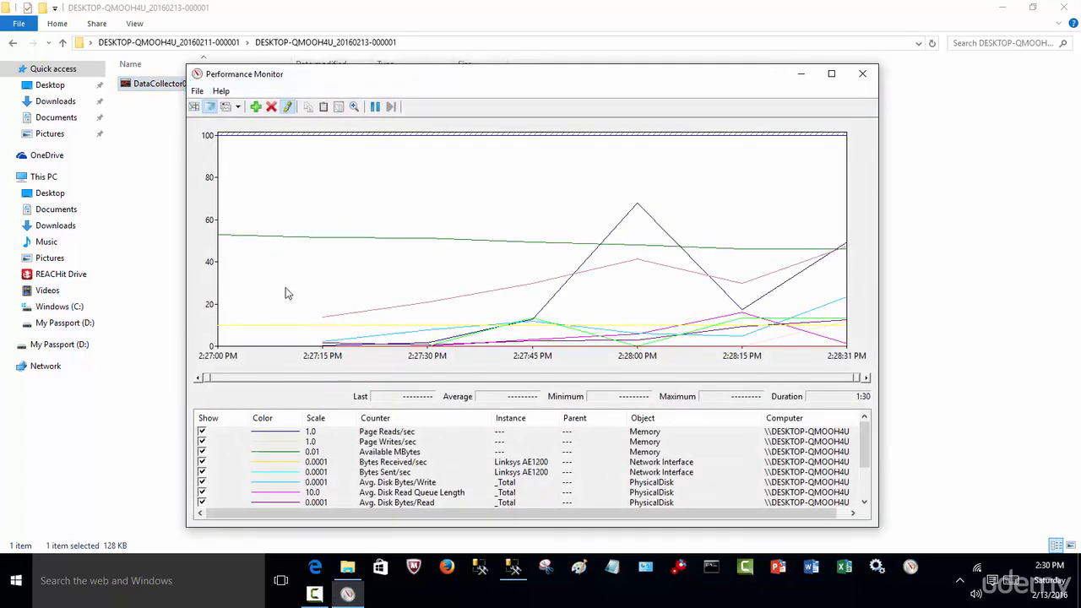
left_click(541, 433)
left_click(521, 452)
left_click(513, 472)
left_click(510, 493)
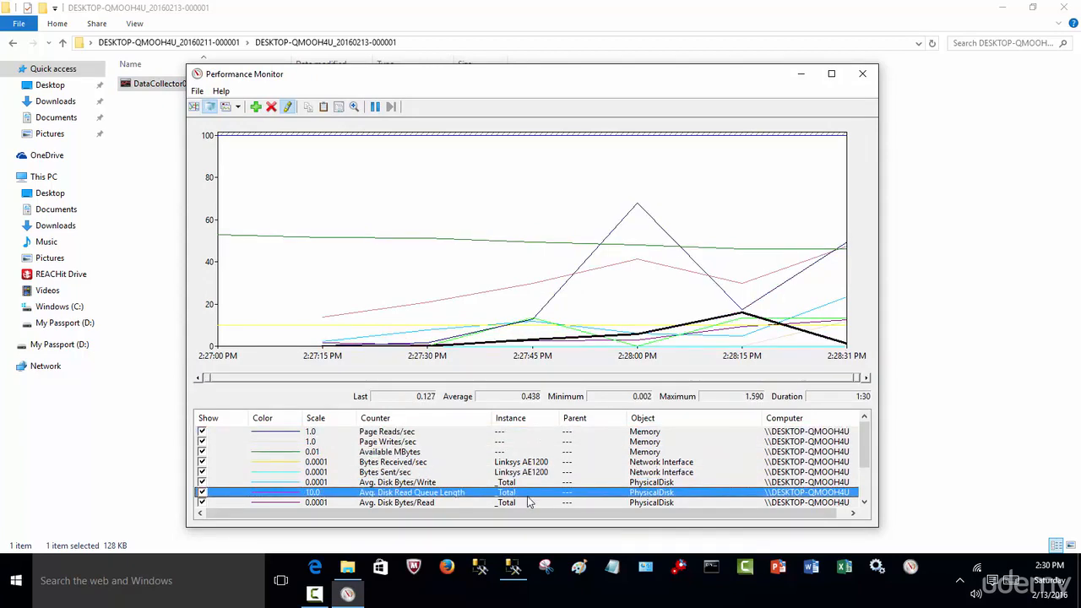
left_click(863, 74)
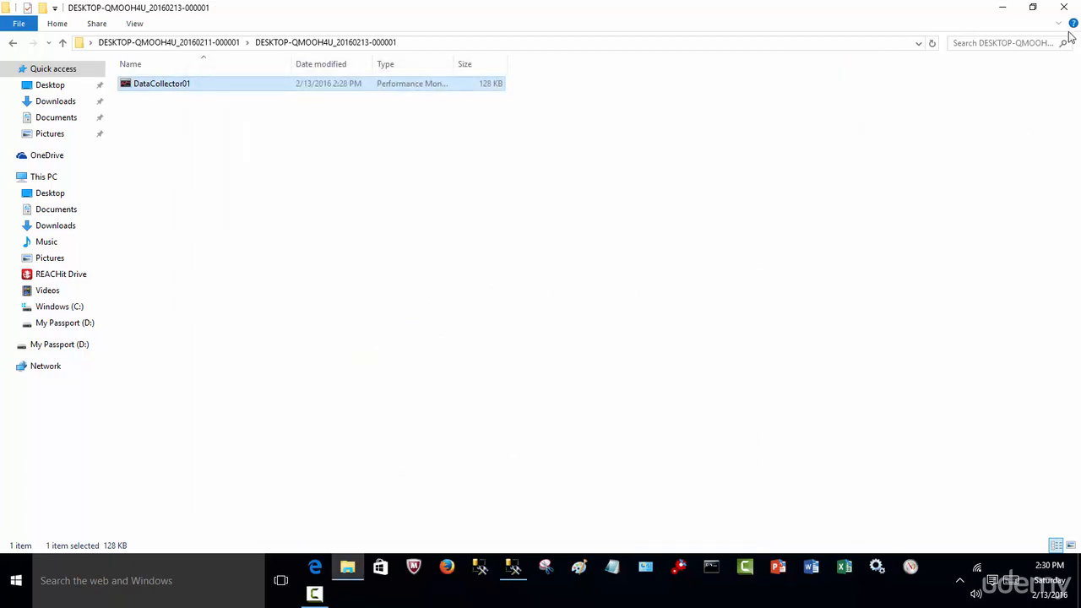
left_click(1064, 8)
Switch to SQL Server Management Studio and select Data Collection under the server's Management folder.
left_click(512, 566)
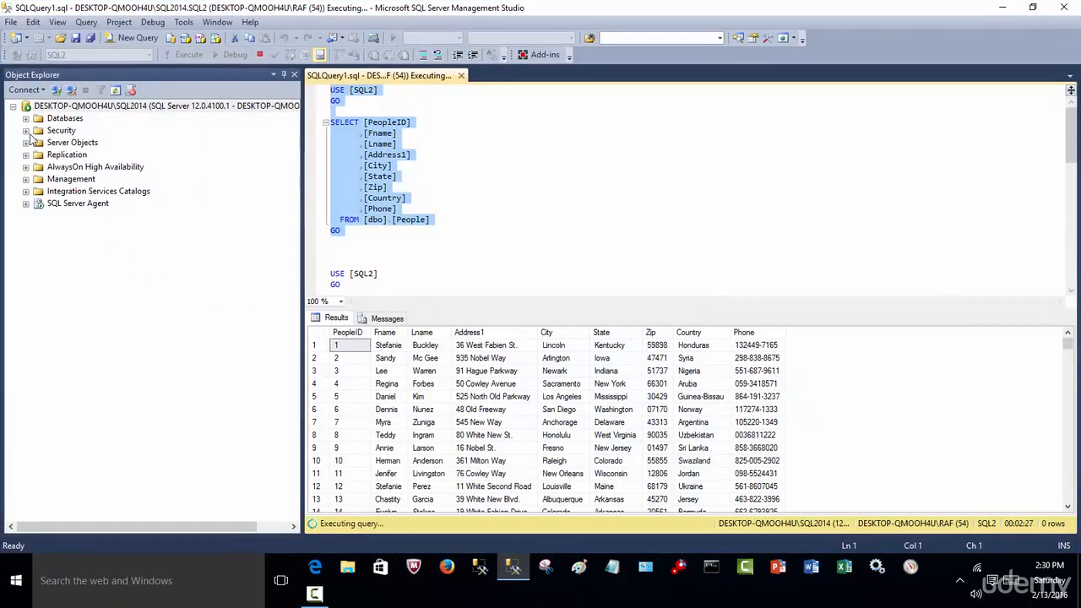
left_click(26, 180)
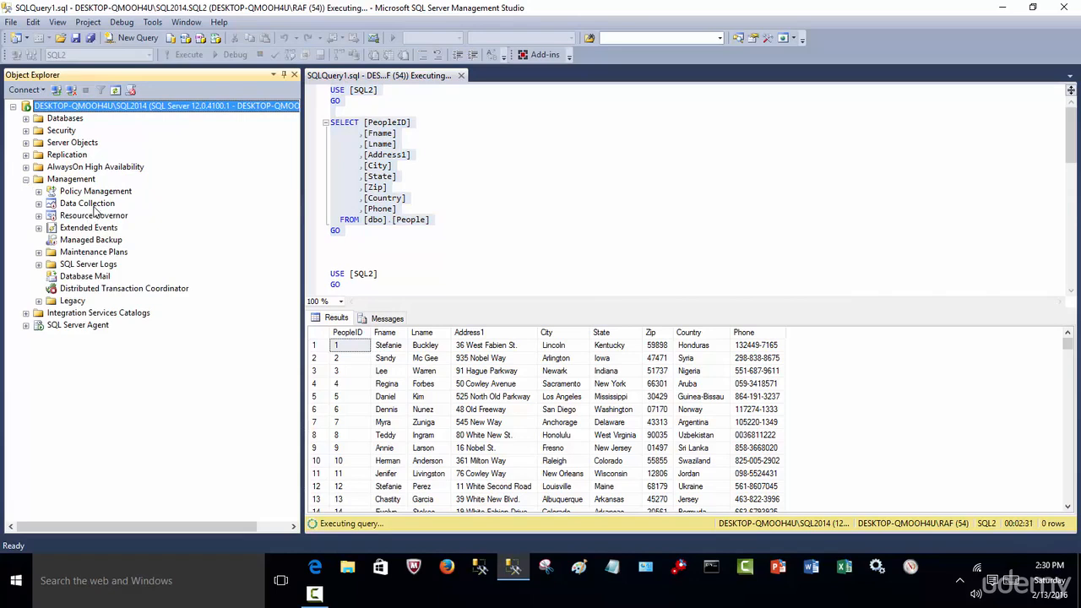
left_click(38, 205)
left_click(88, 205)
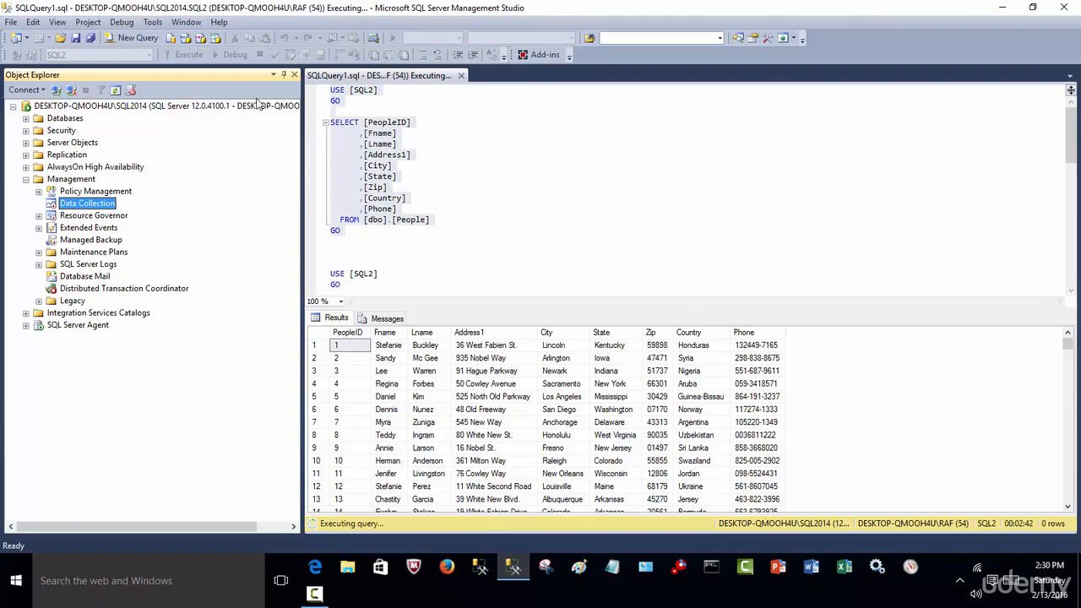
Cancel the query that is executing in SQLQuery1.sql.
left_click(478, 174)
left_click(260, 55)
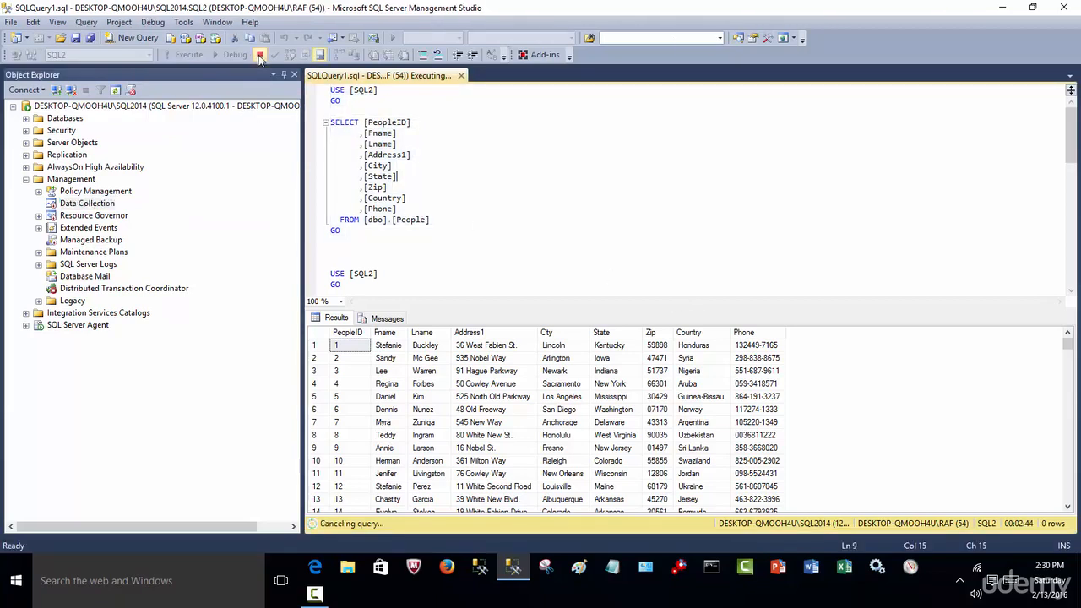